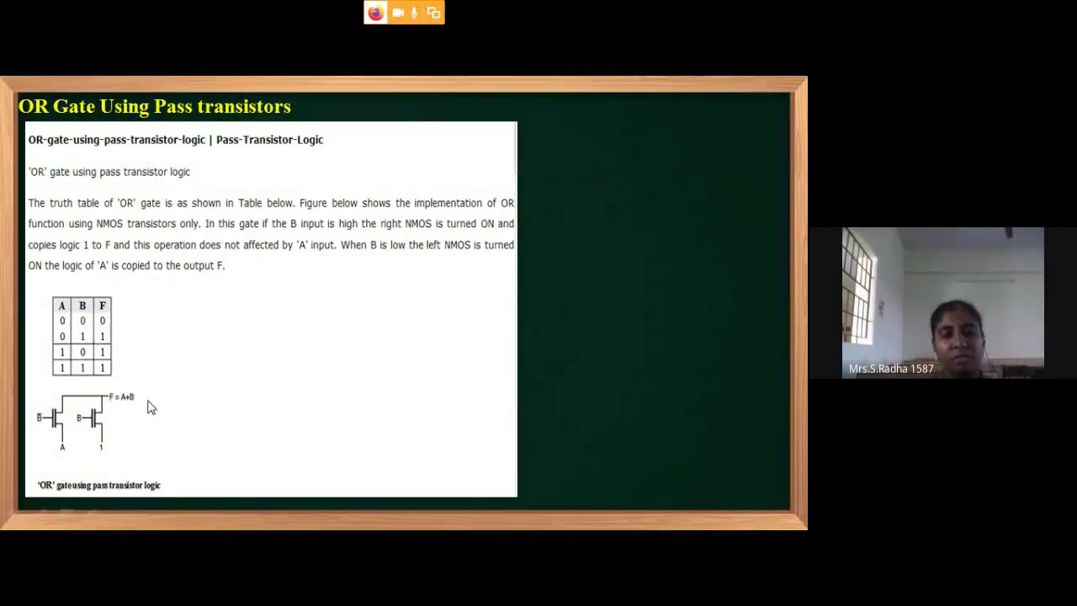
# - Leave the slide show, switch to LTspice XVII and create a new blank schematic
pyautogui.press('Escape')
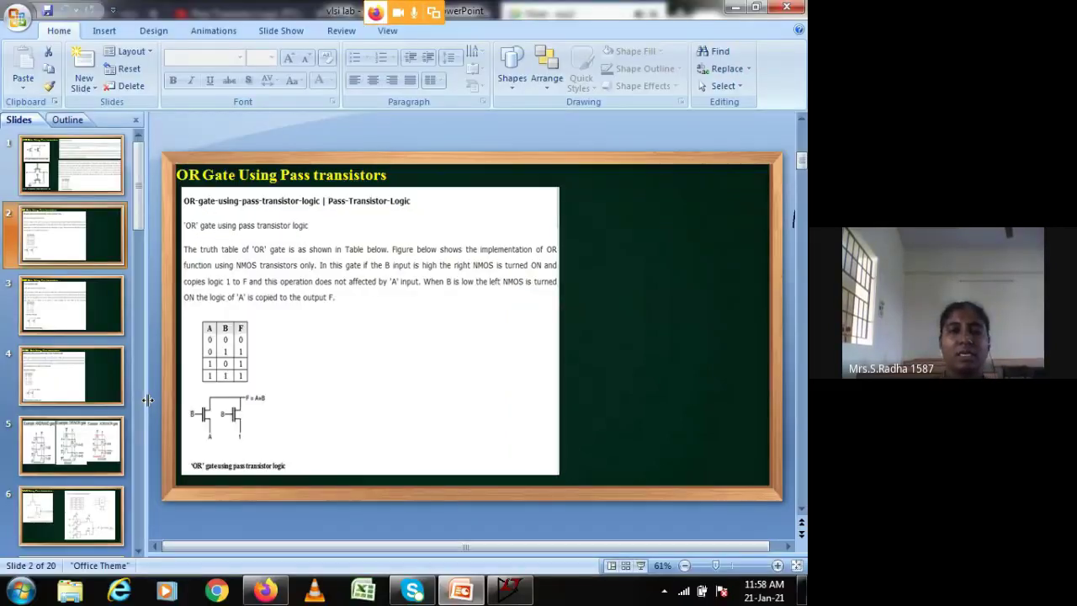
pyautogui.click(509, 592)
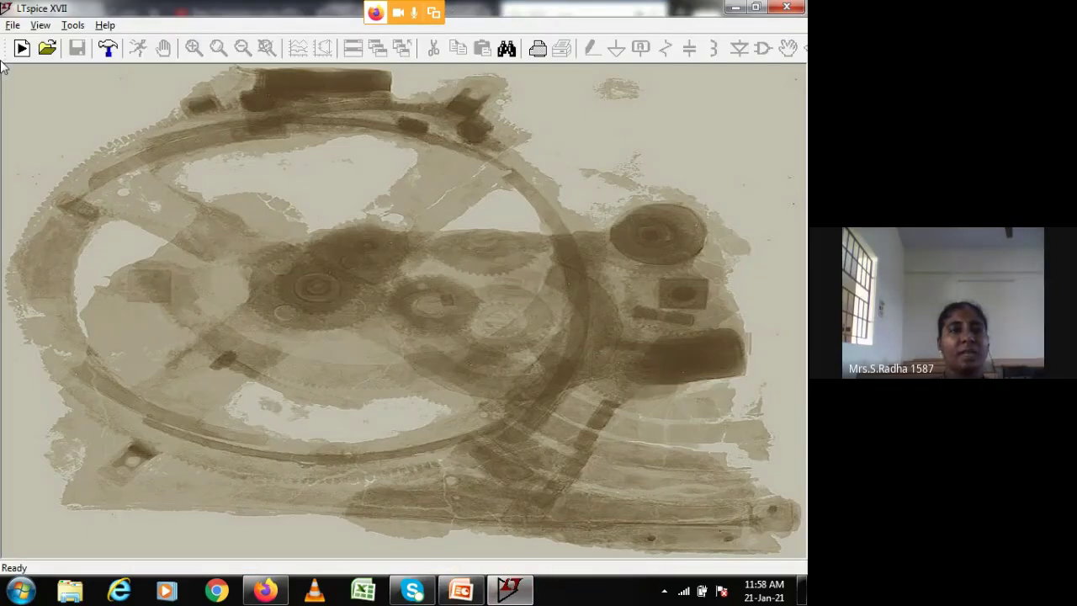
pyautogui.click(24, 50)
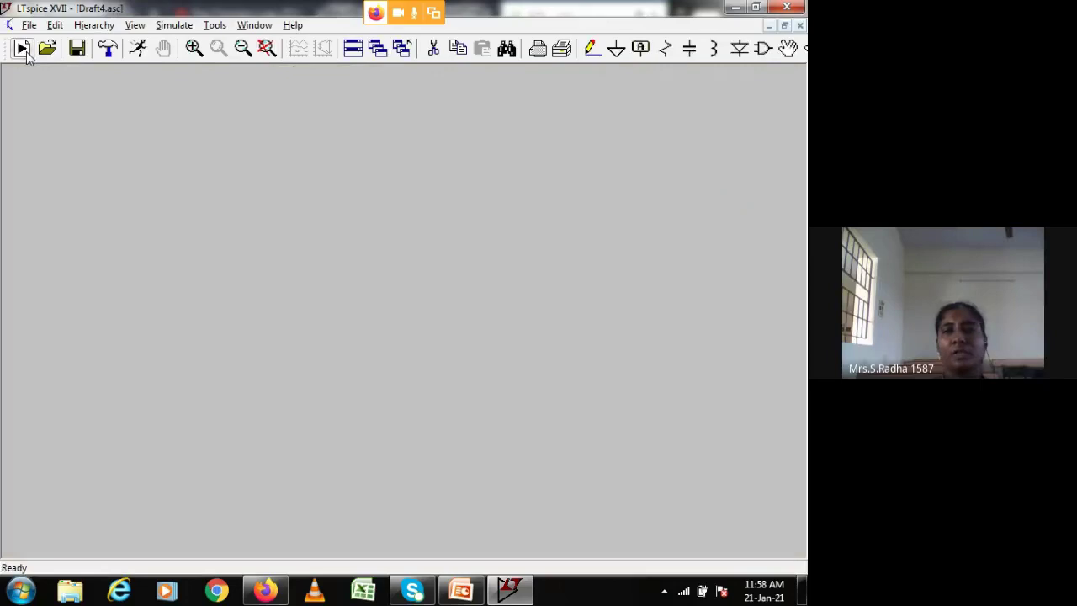
# - Place two nmos4 transistors side by side in the upper part of the schematic
pyautogui.click(763, 49)
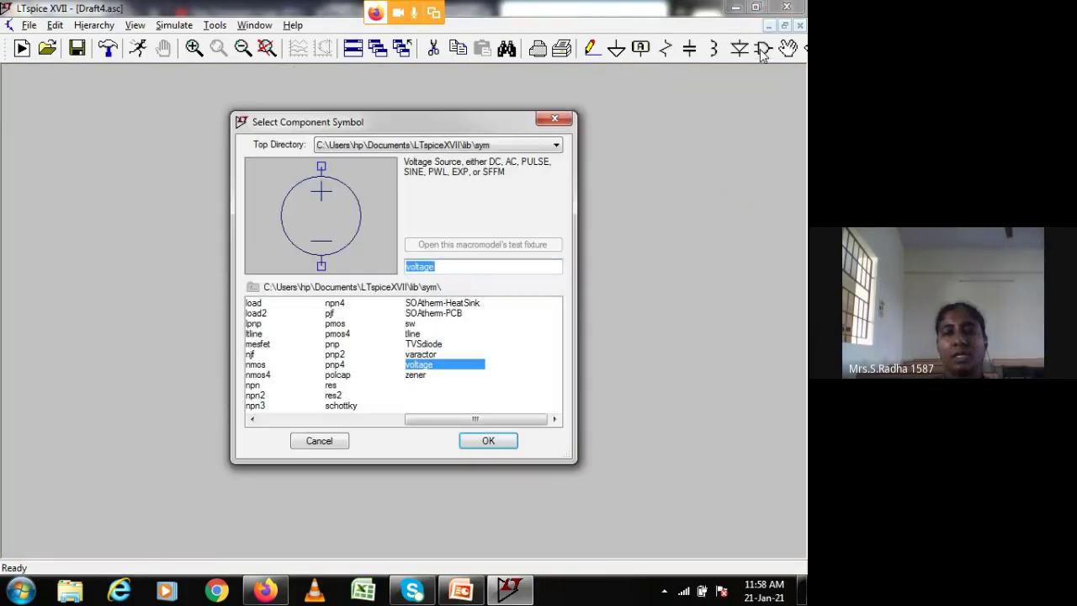
pyautogui.click(271, 377)
pyautogui.click(488, 439)
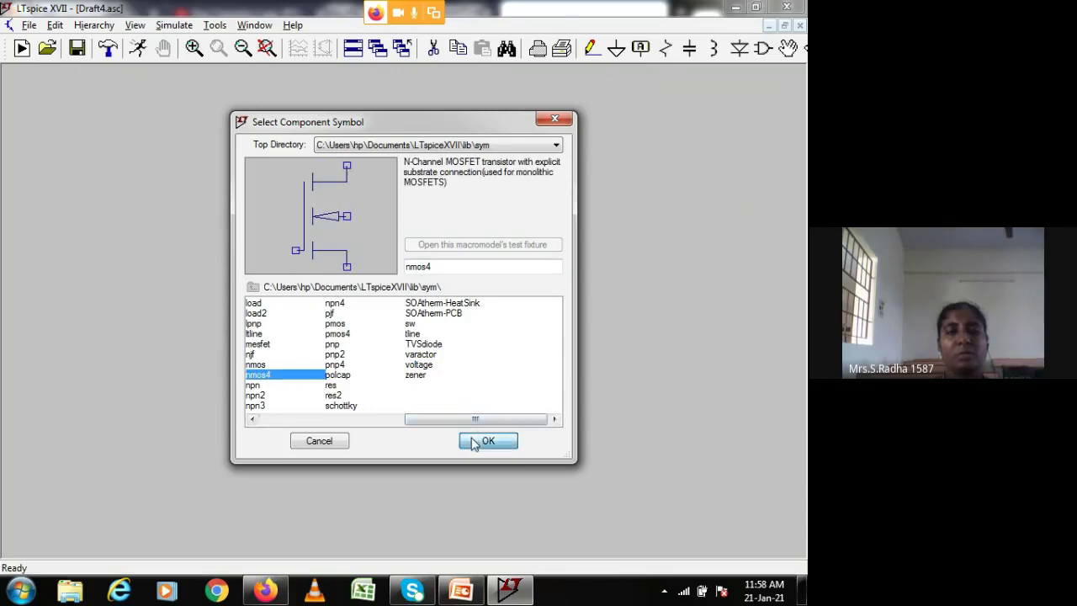
pyautogui.click(214, 163)
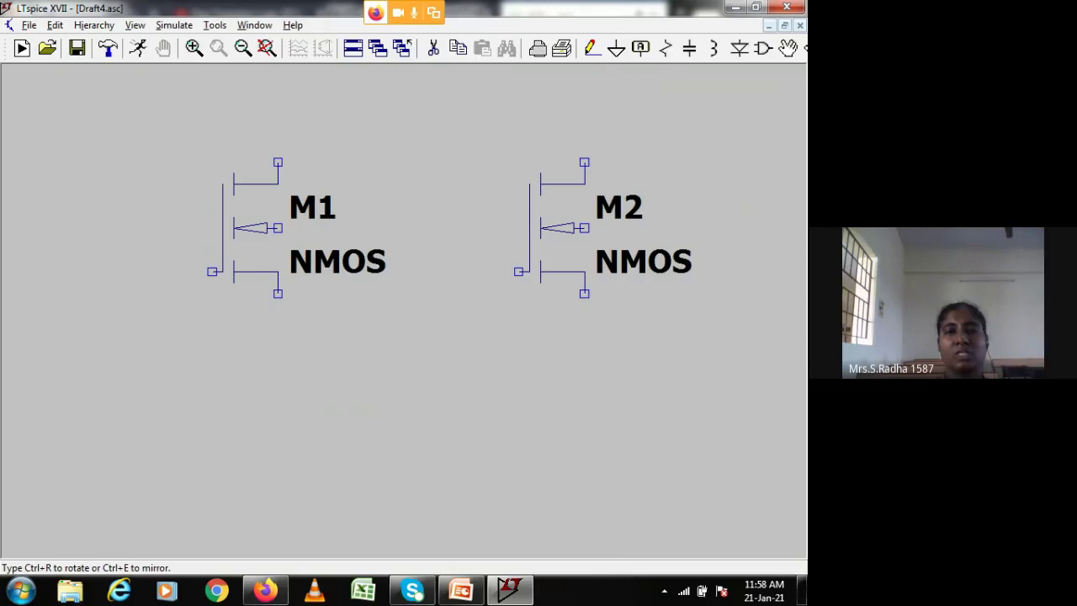
pyautogui.click(520, 163)
pyautogui.press('Escape')
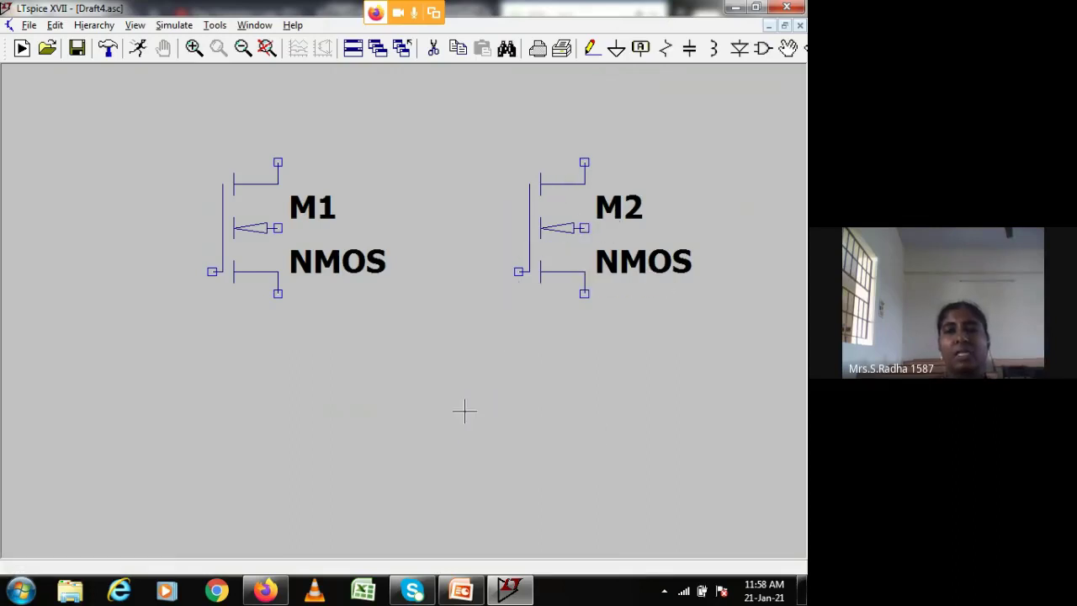
# - Place four voltage sources below the transistors, one near the gate and one below the source terminal of each transistor
pyautogui.click(761, 49)
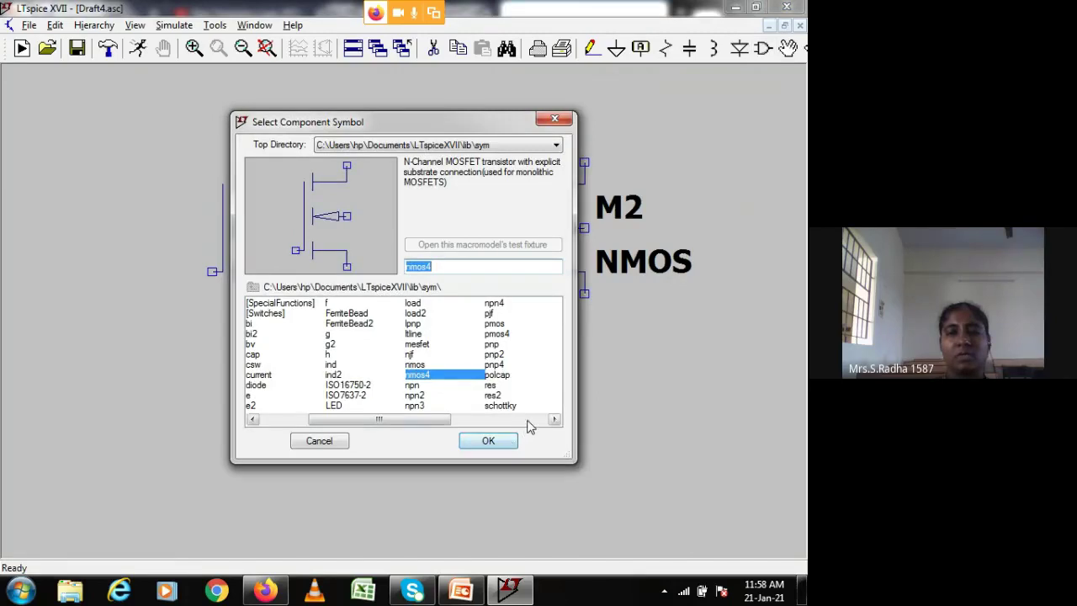
pyautogui.click(529, 419)
pyautogui.click(421, 364)
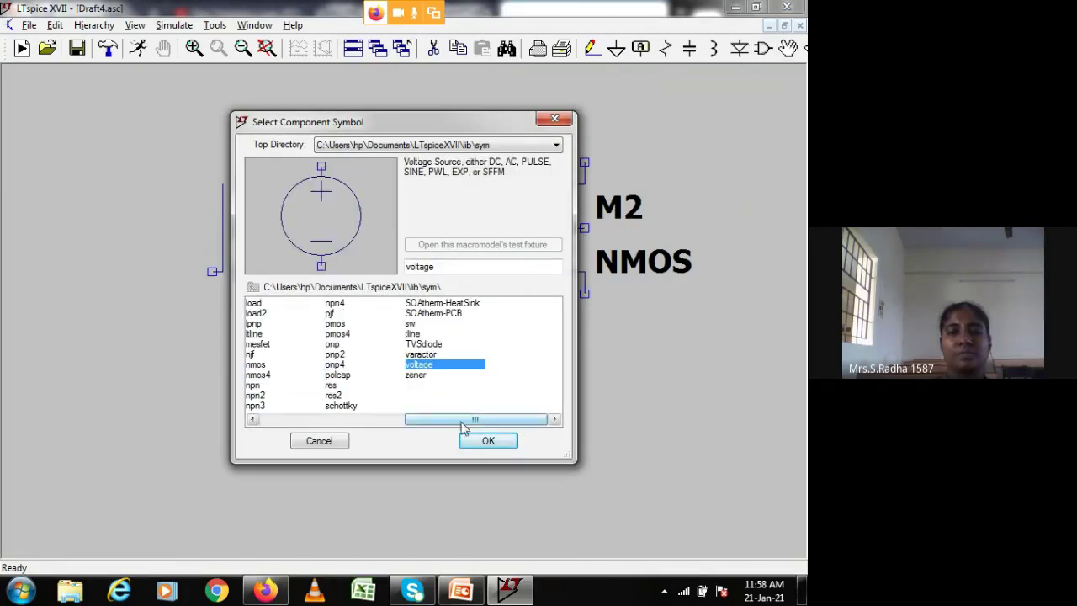
pyautogui.click(486, 440)
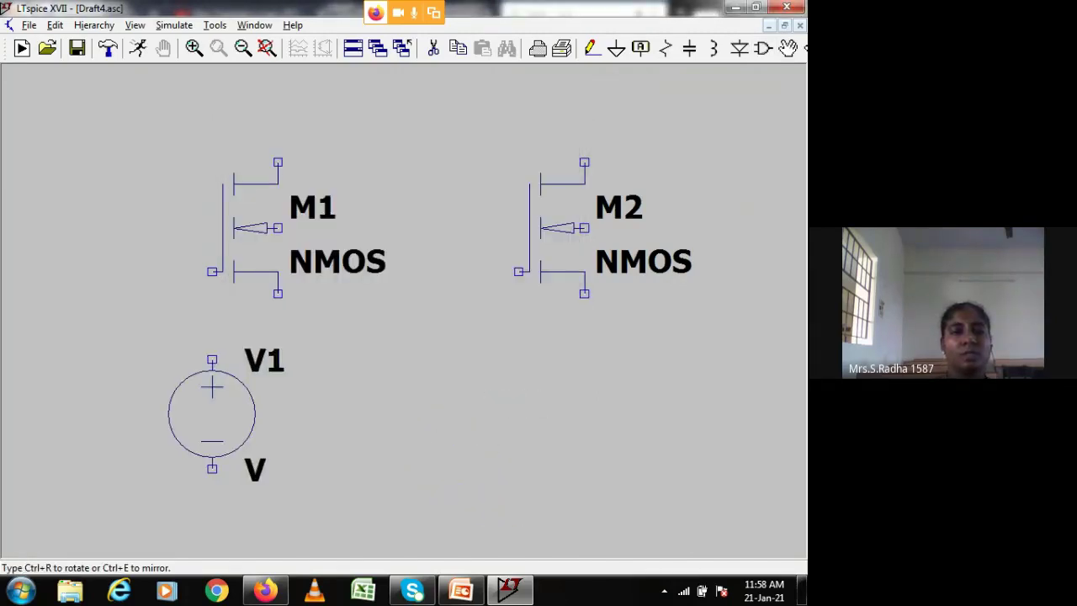
pyautogui.click(146, 317)
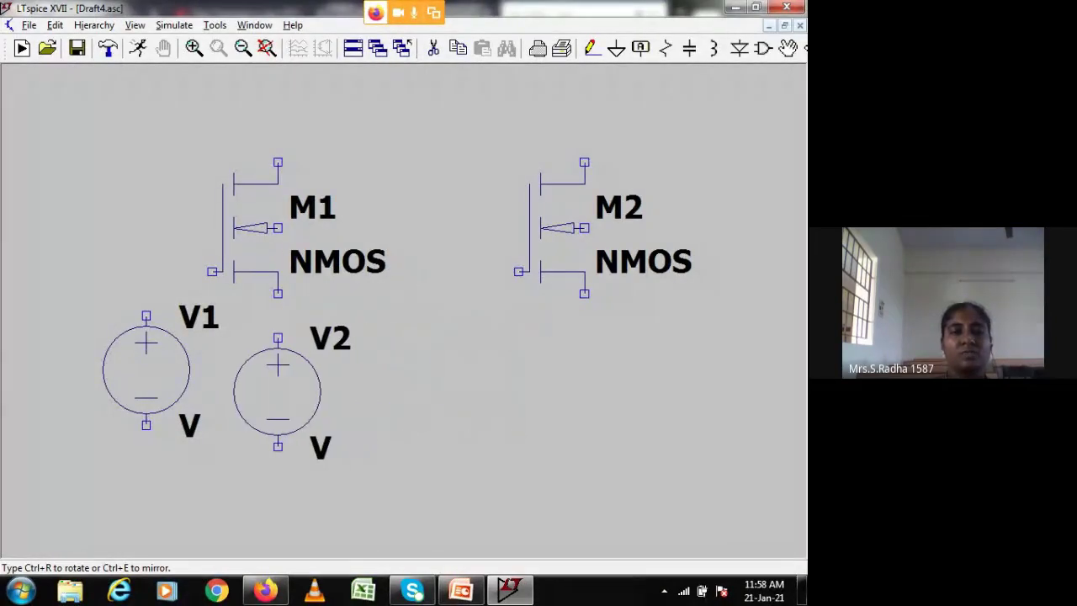
pyautogui.click(277, 338)
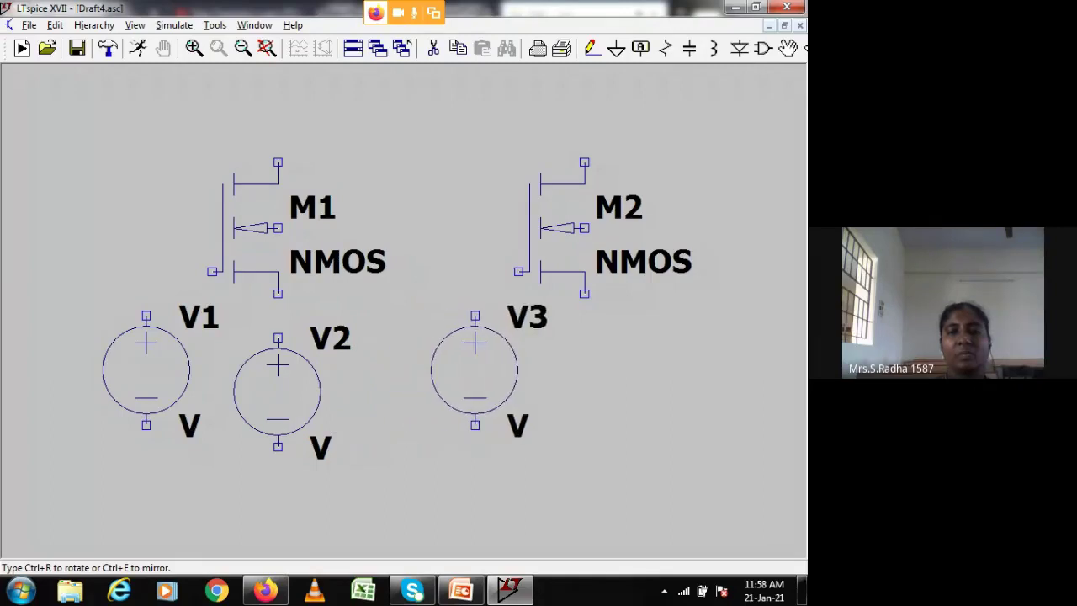
pyautogui.click(475, 316)
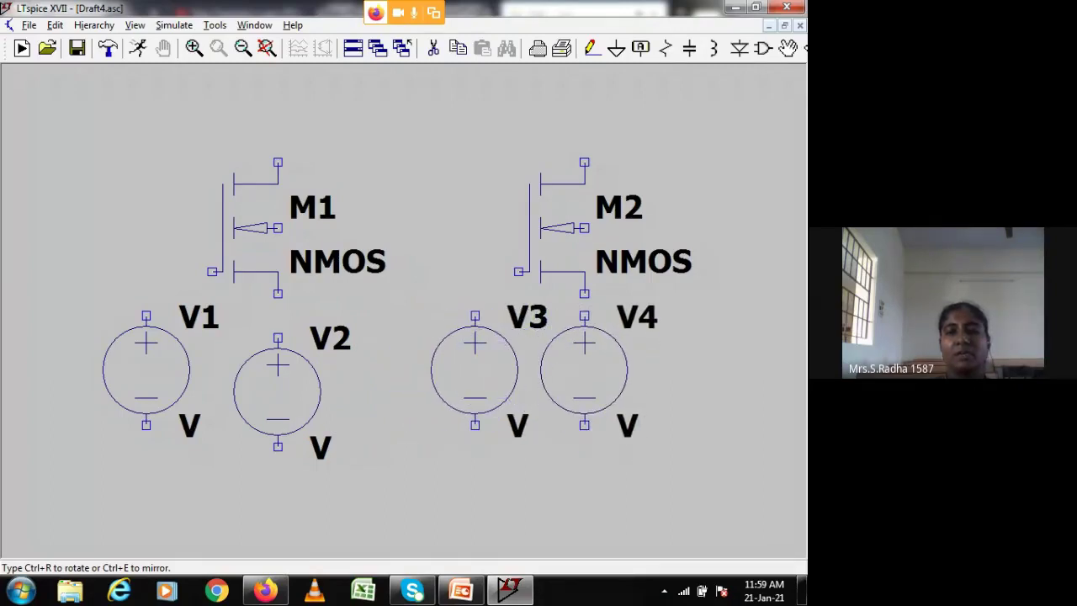
pyautogui.click(584, 317)
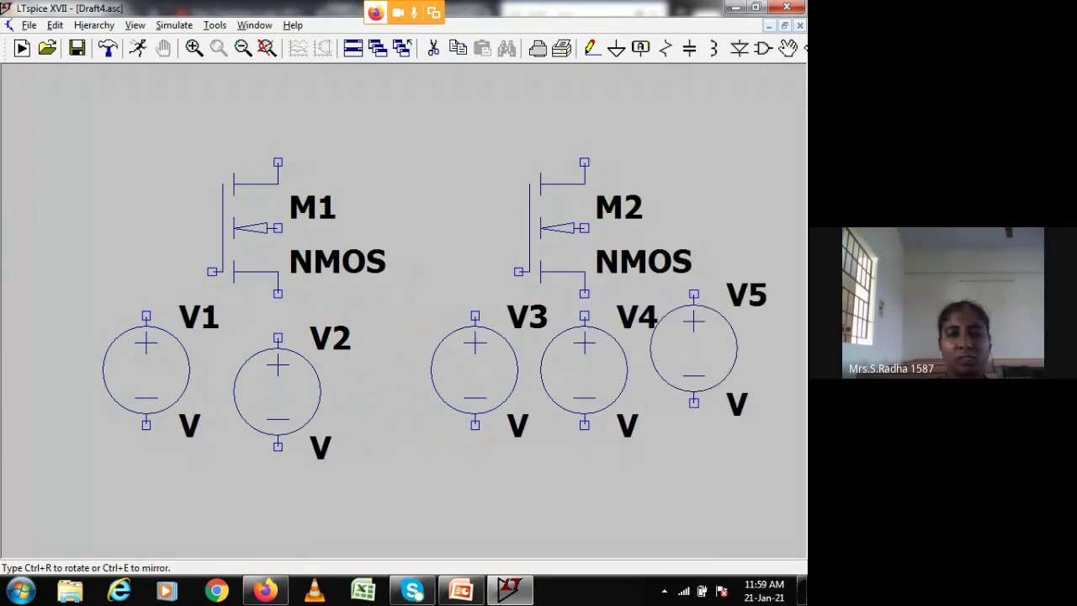
pyautogui.press('Escape')
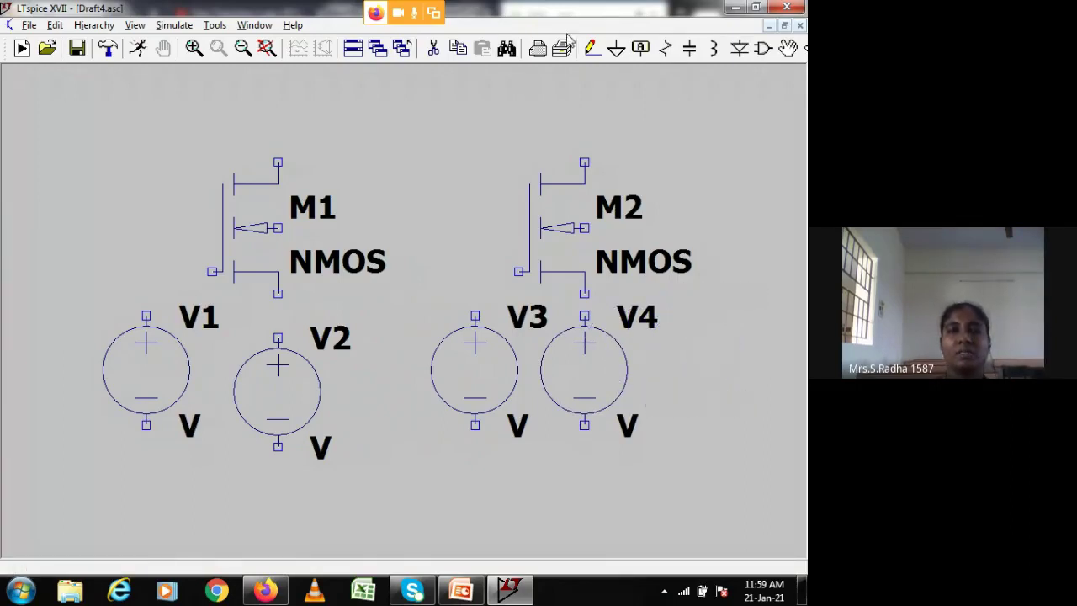
# - Place a ground symbol below each of the four voltage sources
pyautogui.click(616, 48)
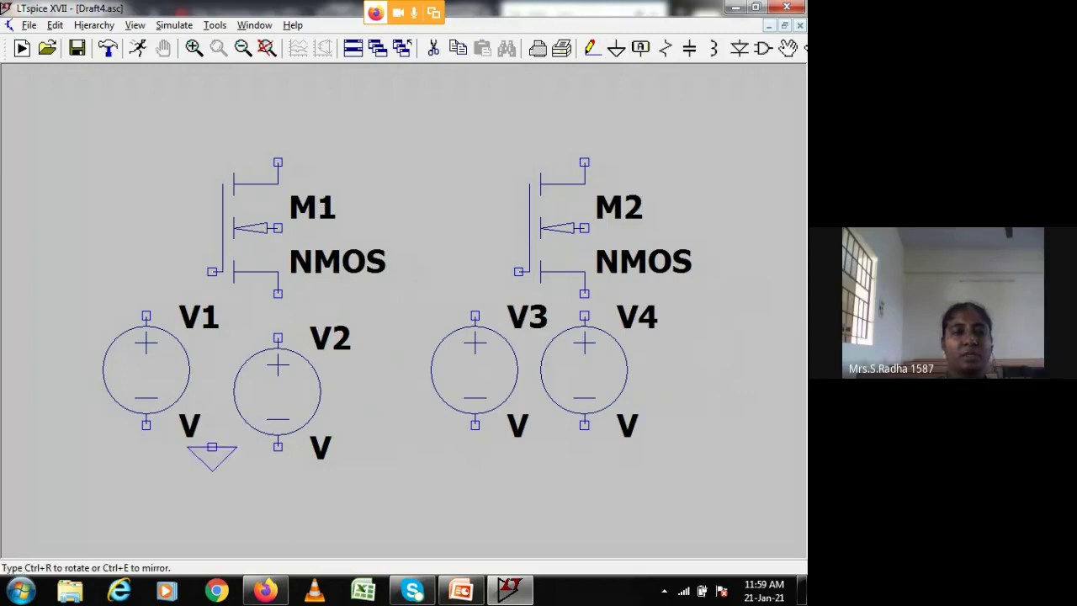
pyautogui.click(146, 469)
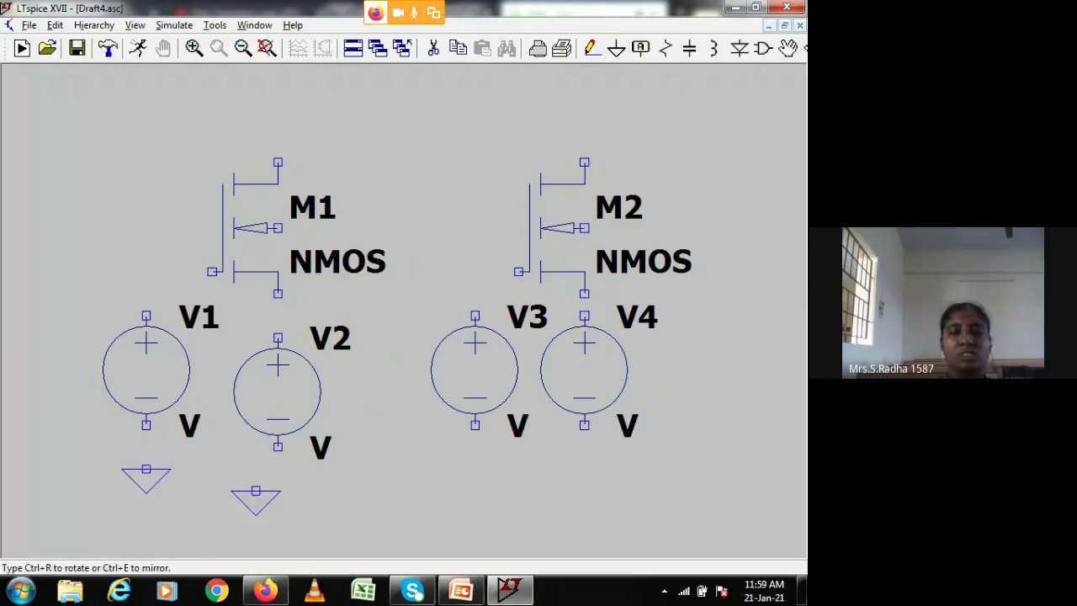
pyautogui.click(278, 470)
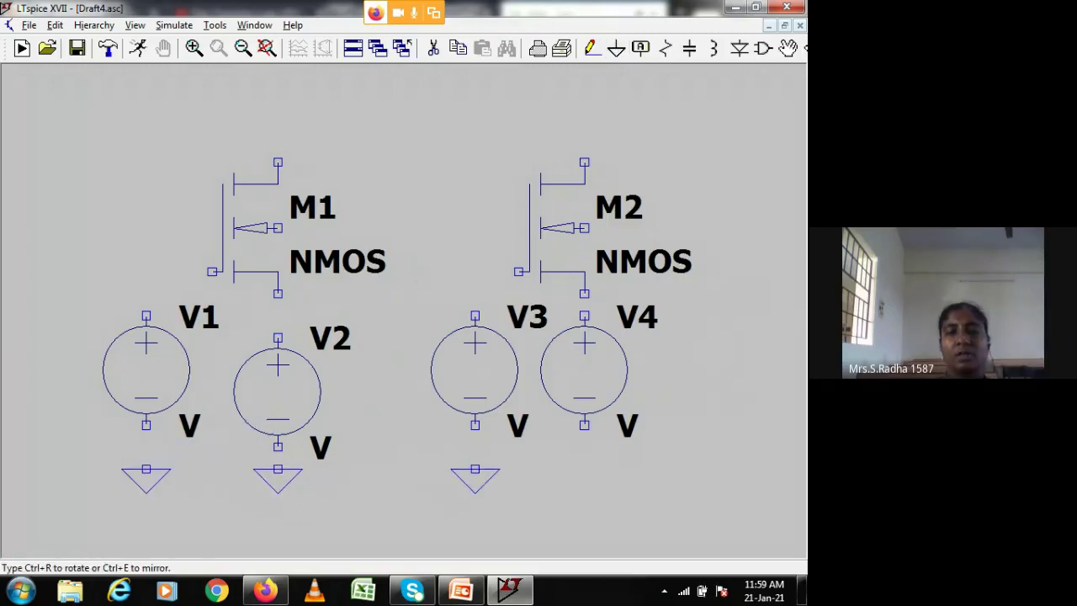
pyautogui.click(475, 470)
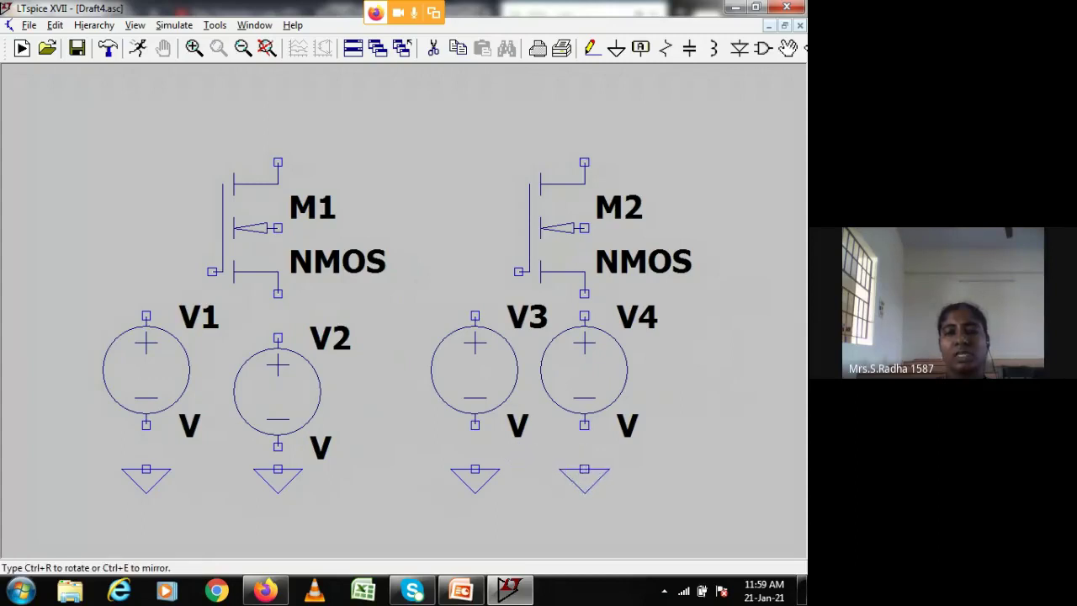
pyautogui.click(584, 446)
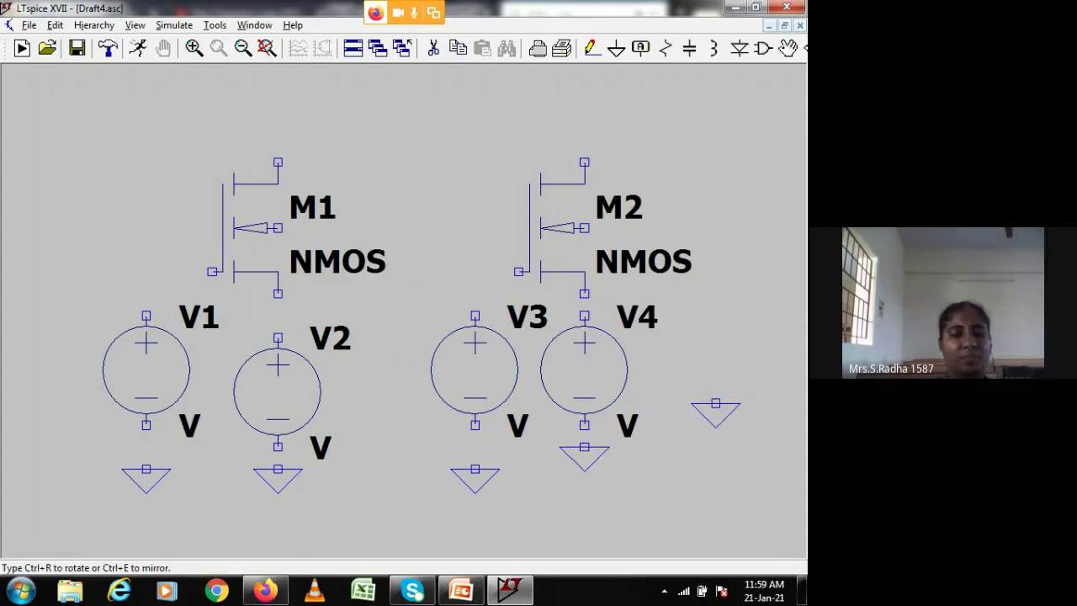
pyautogui.press('Escape')
# - Wire V1 between M1's gate and its ground, and V2 between M1's source terminal and its ground
pyautogui.click(589, 51)
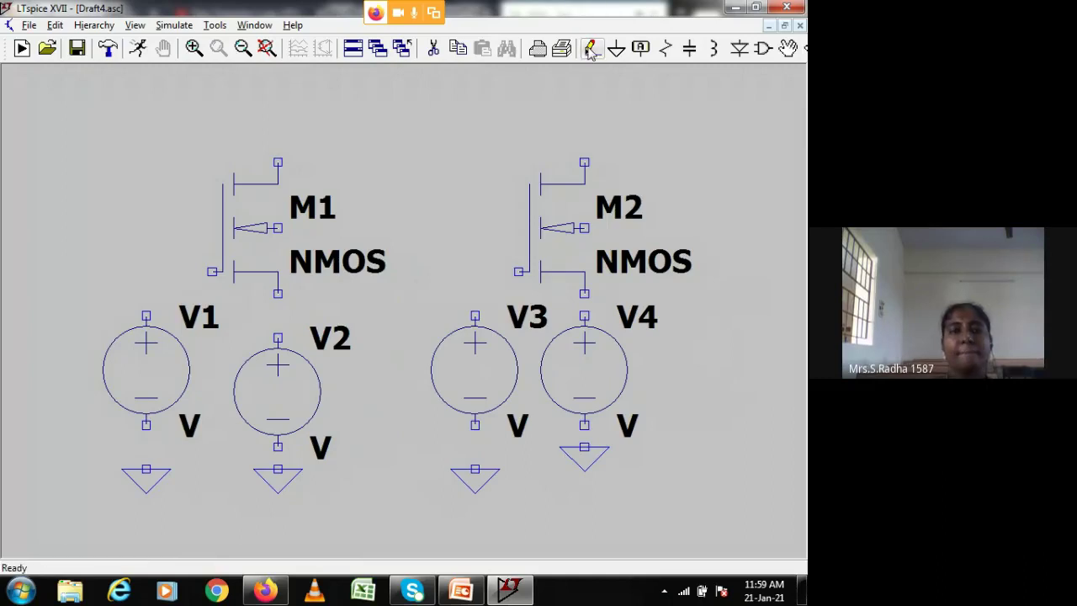
pyautogui.click(147, 315)
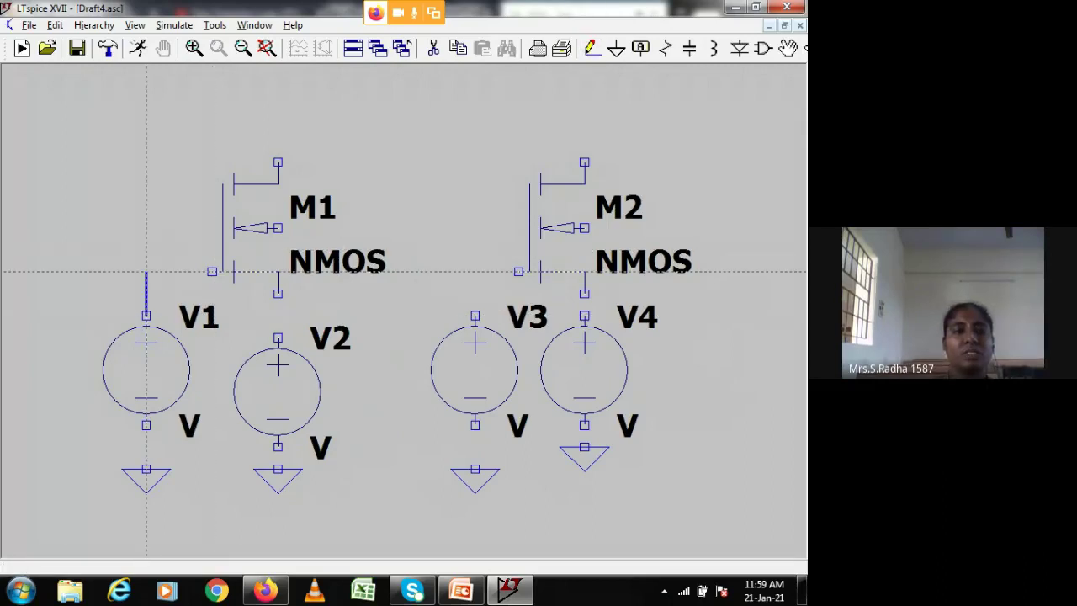
pyautogui.click(212, 270)
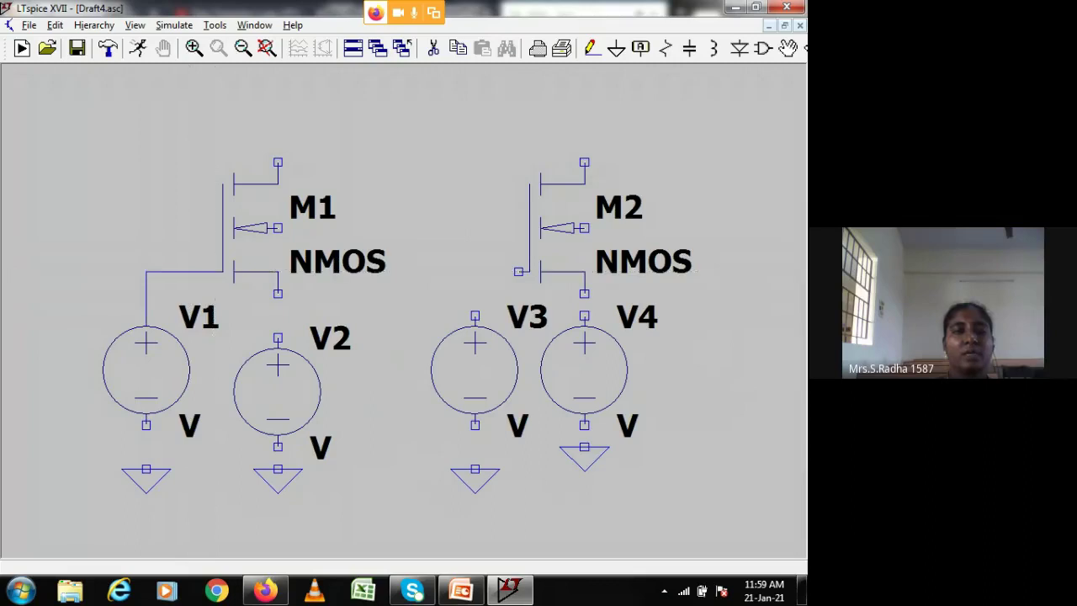
pyautogui.click(146, 424)
pyautogui.click(146, 469)
pyautogui.click(278, 293)
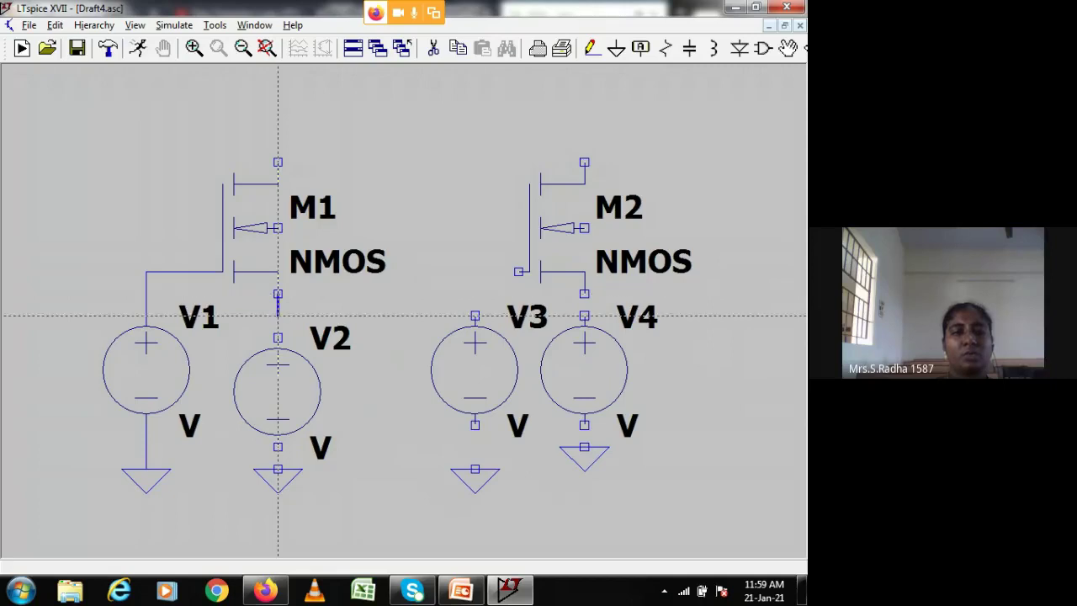
pyautogui.click(278, 337)
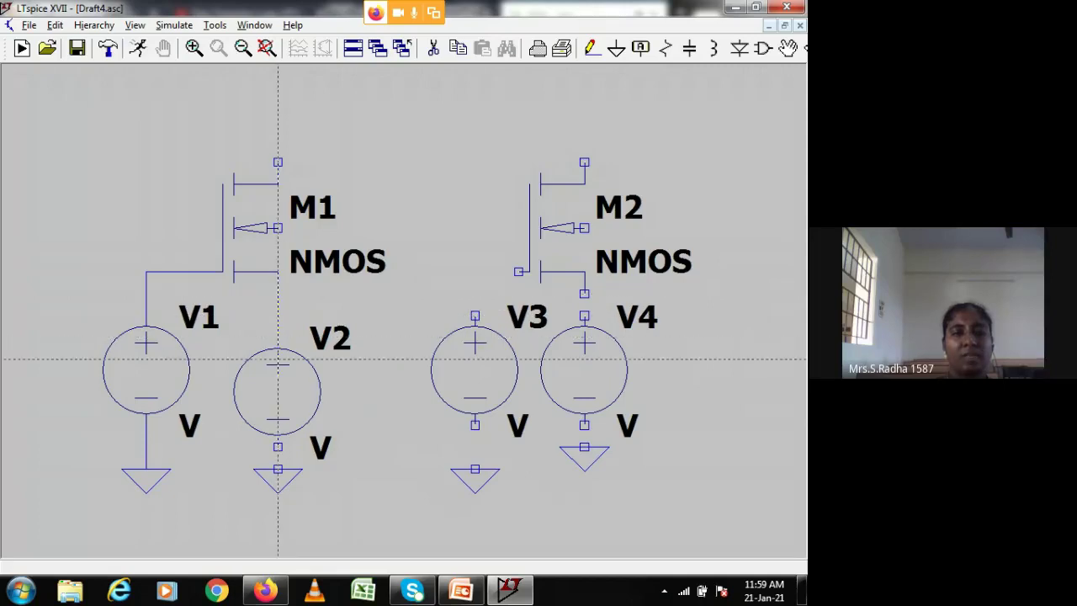
pyautogui.click(278, 447)
pyautogui.click(277, 469)
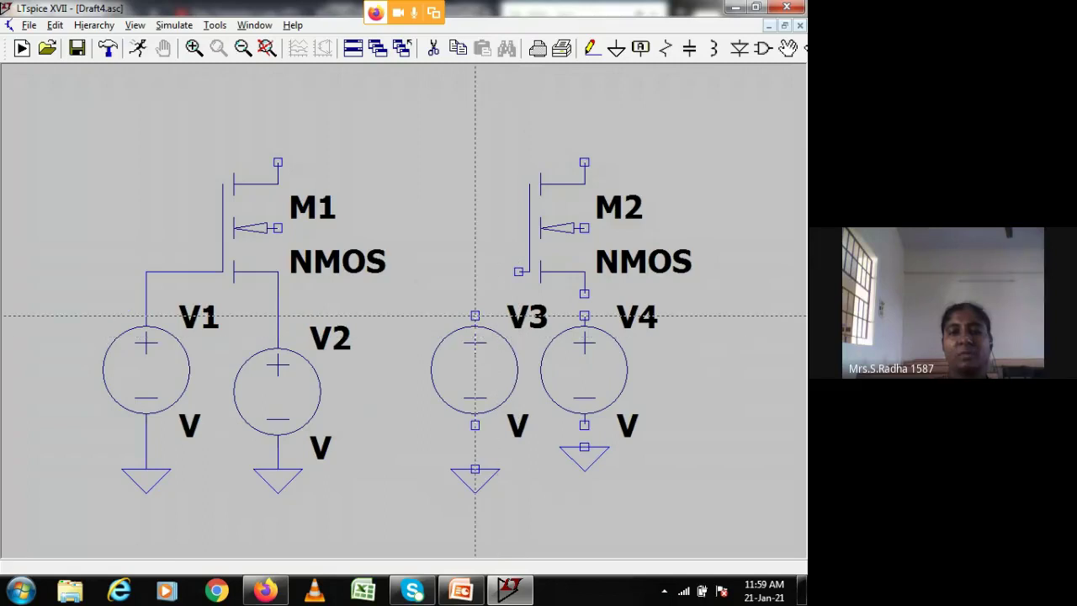
# - Wire V3 between M2's gate and its ground, and V4 between M2's source terminal and its ground
pyautogui.click(475, 316)
pyautogui.click(519, 271)
pyautogui.click(476, 424)
pyautogui.click(475, 468)
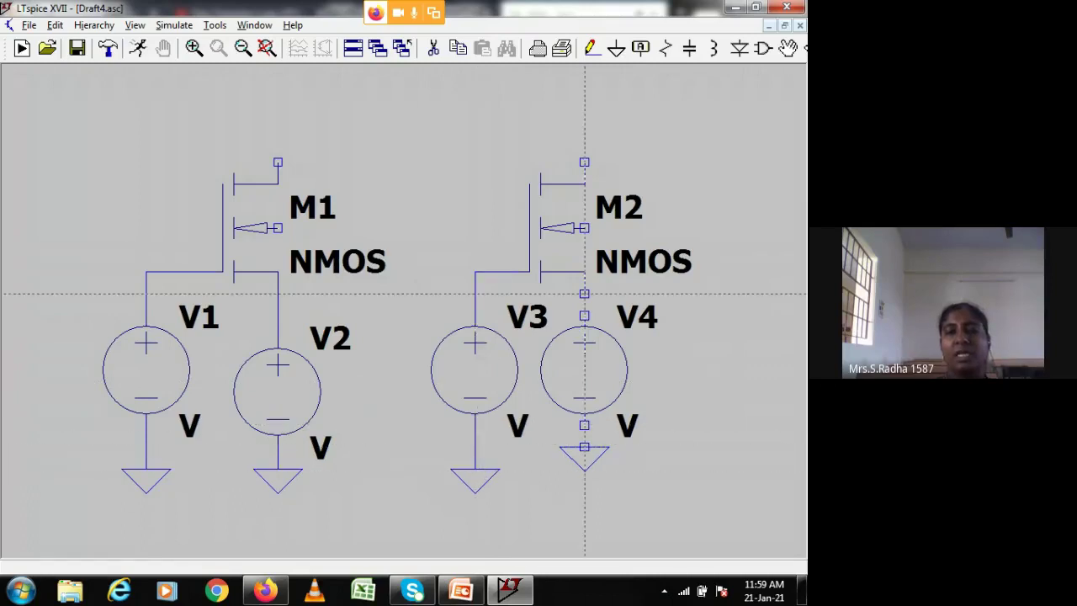
pyautogui.click(584, 316)
pyautogui.click(584, 425)
pyautogui.click(584, 447)
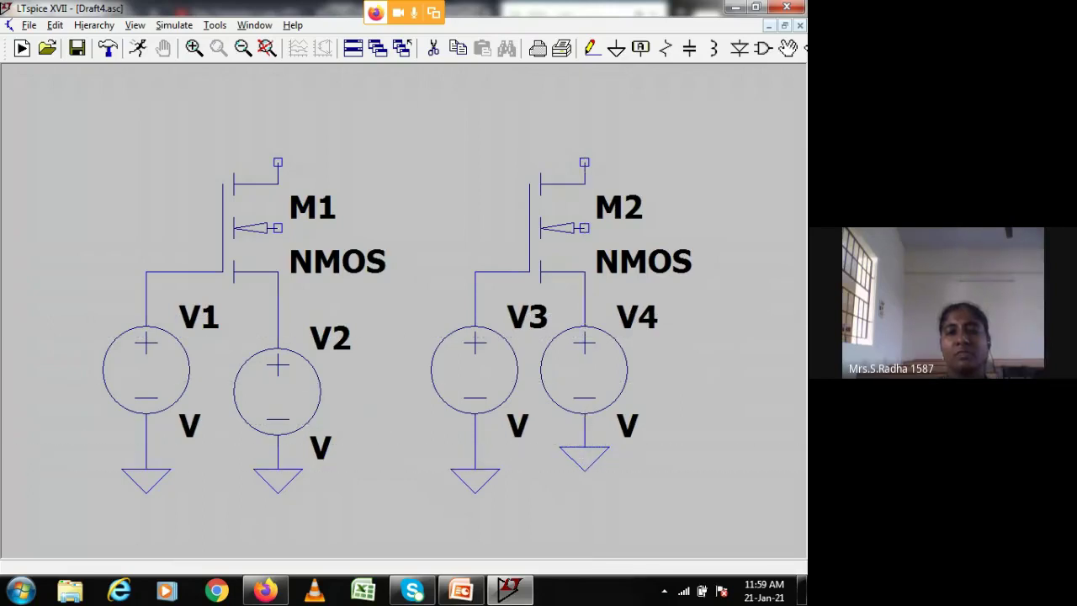
# - Wire the drains of M1 and M2 to a shared horizontal output line that extends past M2
pyautogui.click(277, 162)
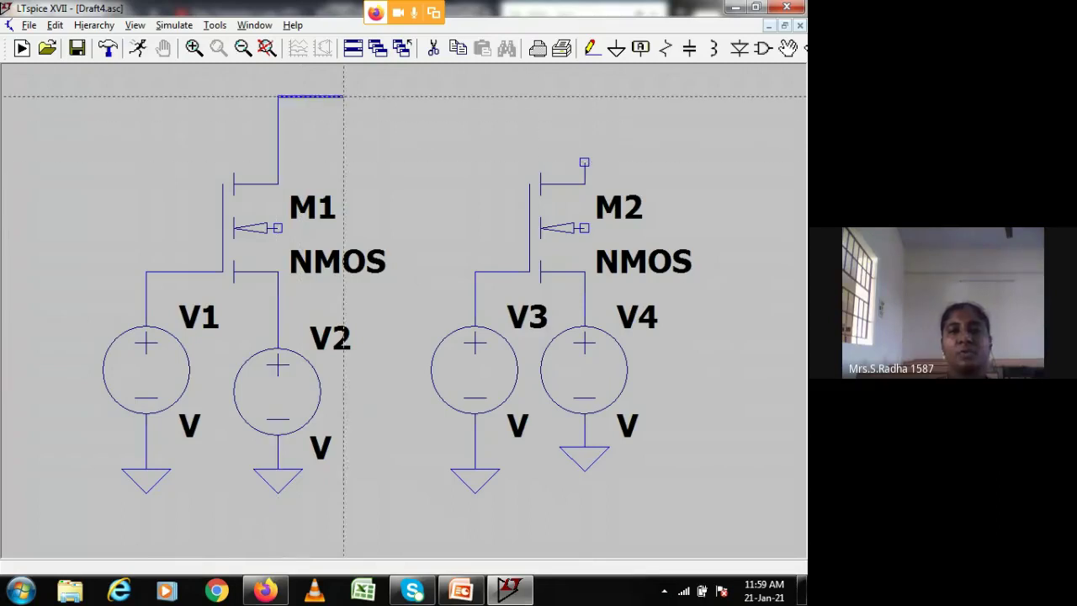
pyautogui.click(649, 97)
pyautogui.rightClick(654, 157)
pyautogui.click(589, 49)
pyautogui.click(584, 161)
pyautogui.click(585, 97)
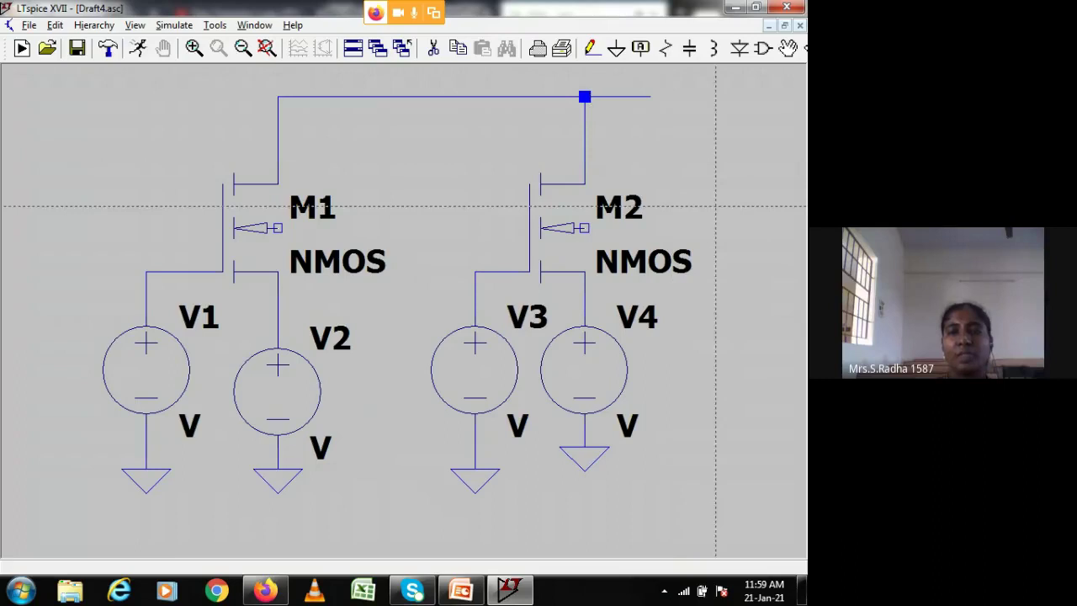
# - Wire M2's substrate terminal to its source node above V4
pyautogui.click(585, 227)
pyautogui.click(627, 294)
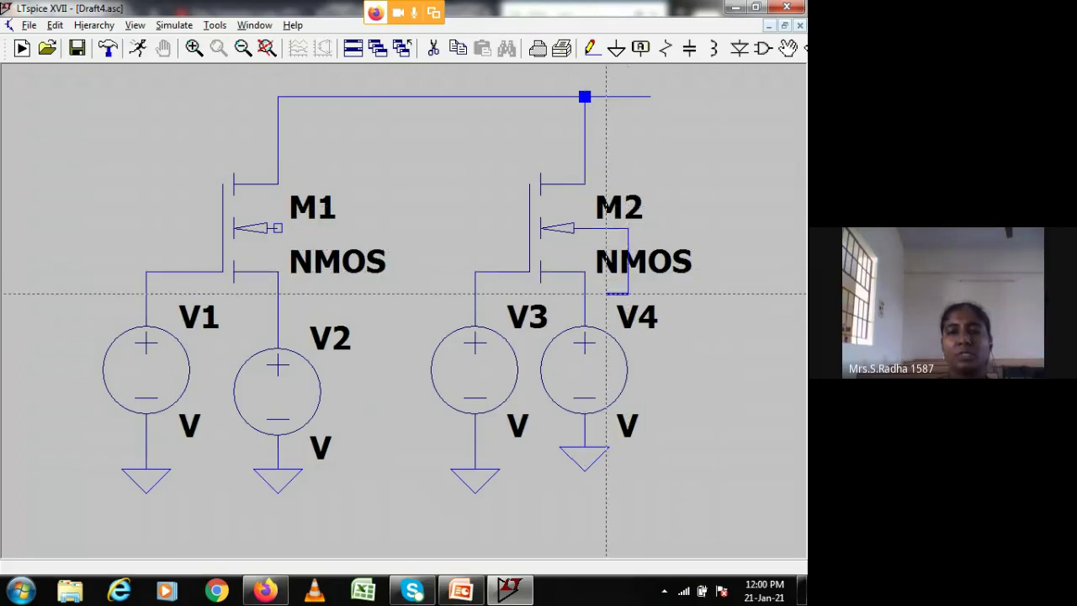
pyautogui.click(584, 294)
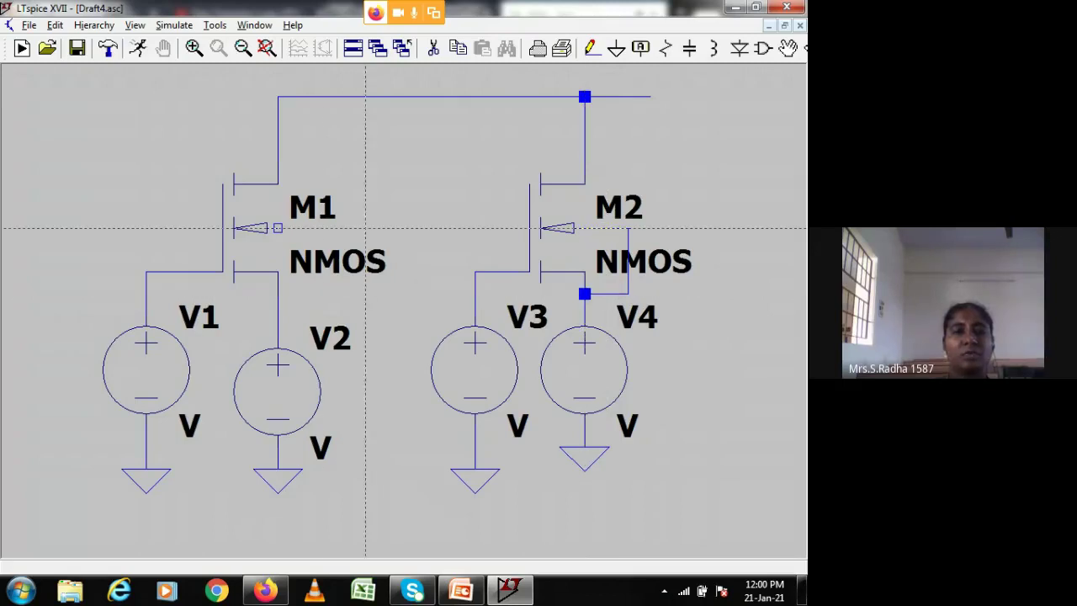
# - Wire M1's substrate terminal to its source node above V2 and end wiring
pyautogui.click(277, 228)
pyautogui.click(300, 227)
pyautogui.click(300, 316)
pyautogui.press('Escape')
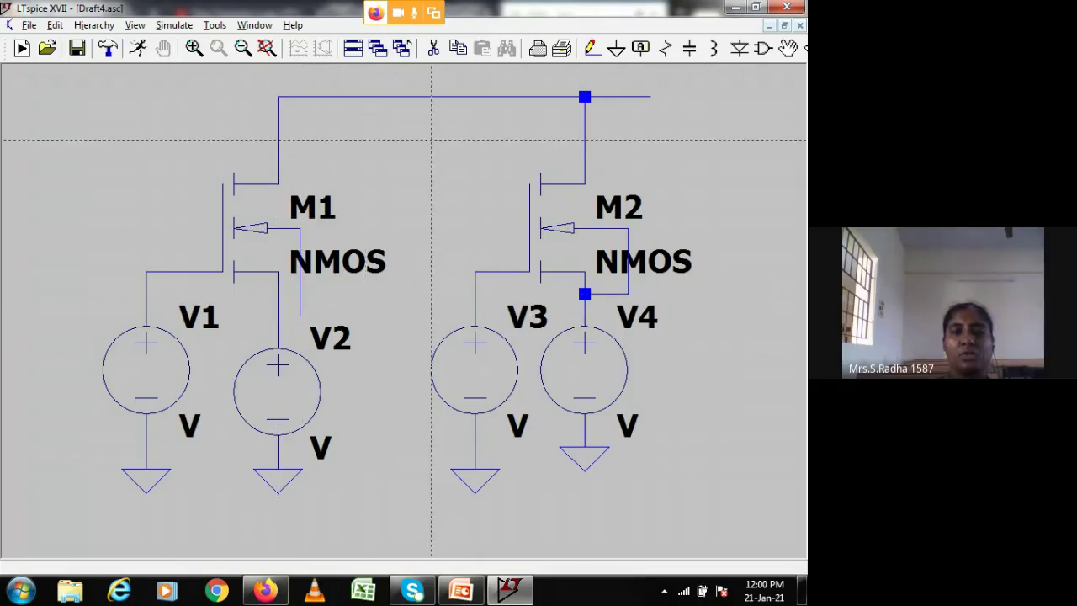
pyautogui.scroll(3, 432, 140)
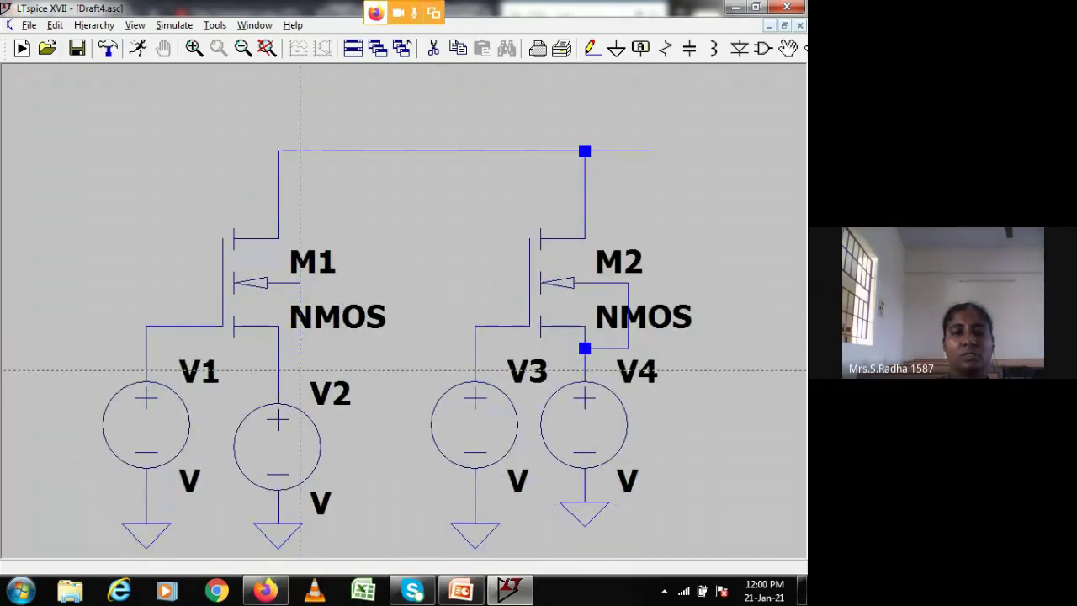
pyautogui.click(278, 370)
pyautogui.press('Escape')
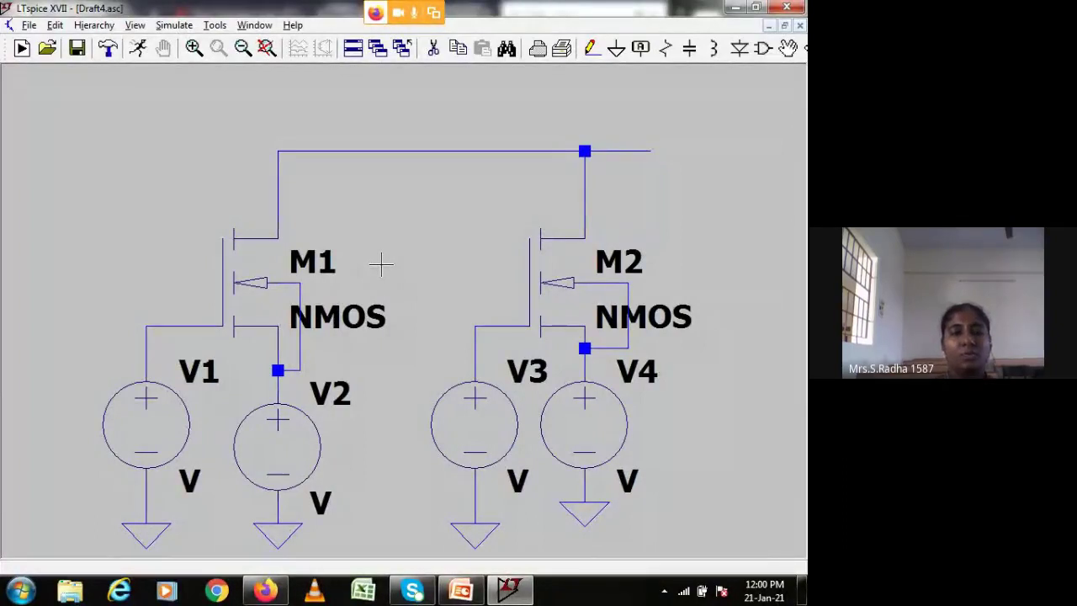
# - Create a net label named drain/output and place it just above the shared output line between M1 and M2
pyautogui.click(642, 48)
pyautogui.write('dra')
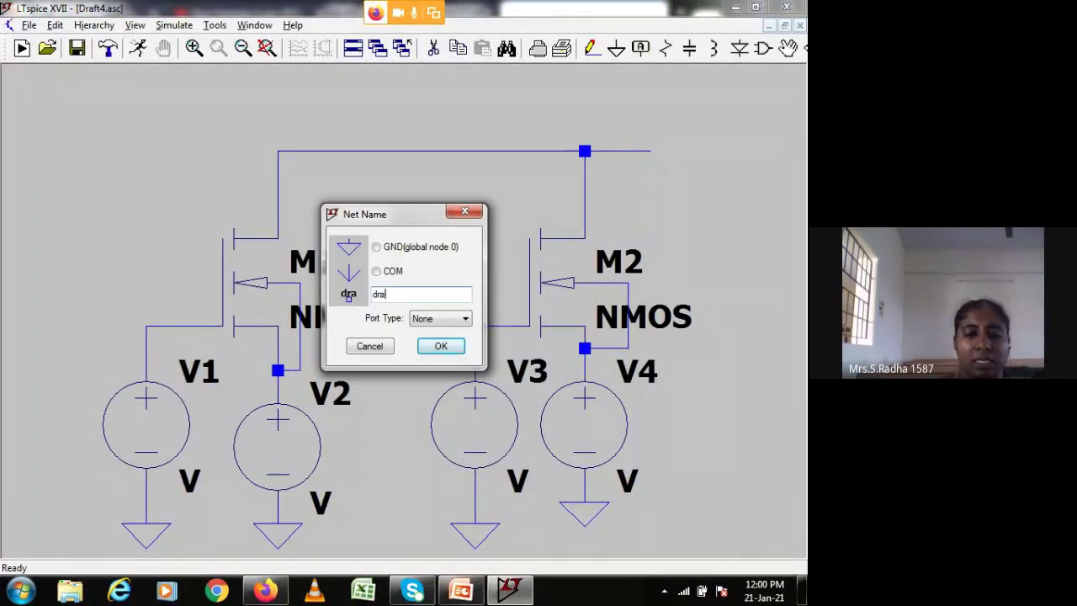
pyautogui.write('in/out')
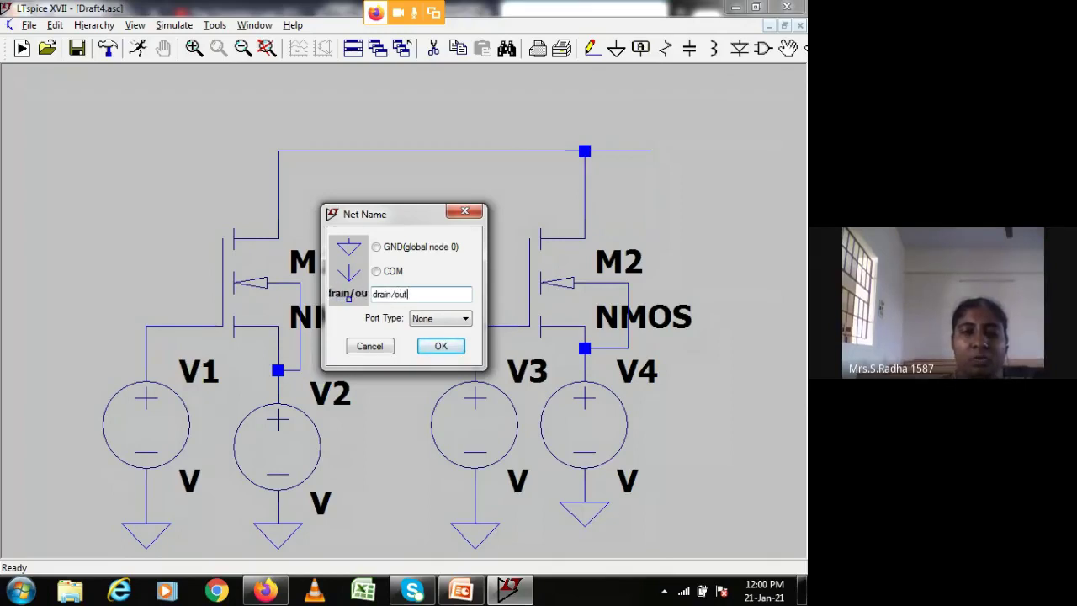
pyautogui.write('put')
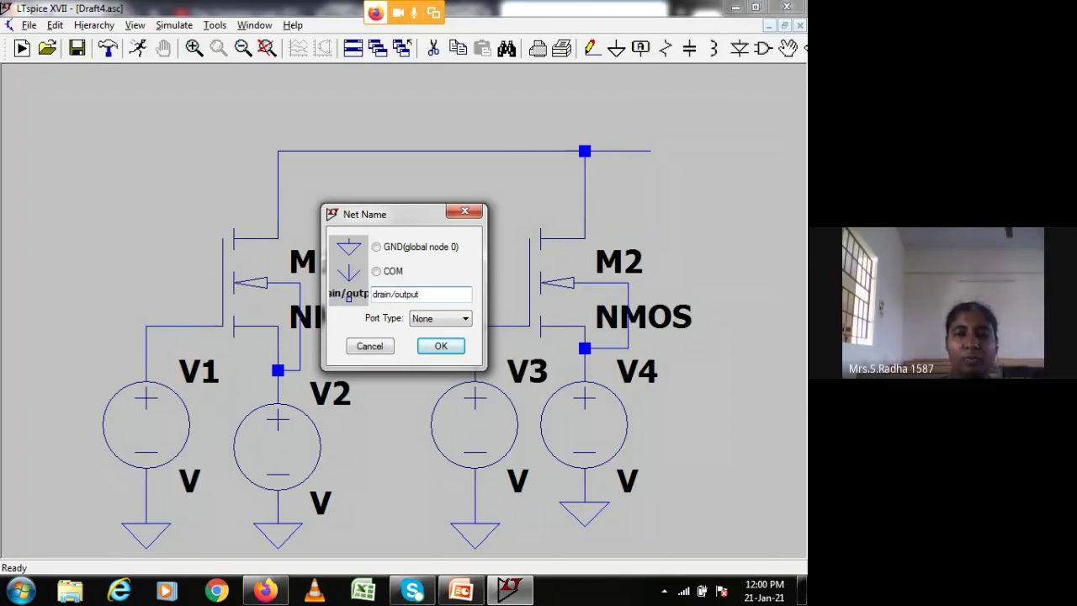
pyautogui.click(439, 345)
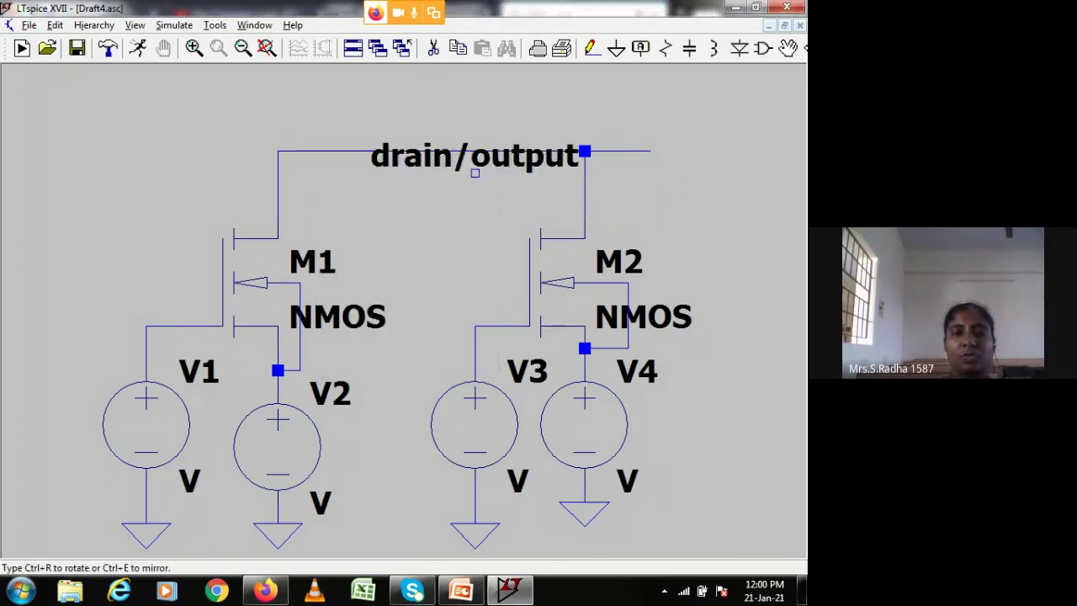
pyautogui.click(496, 129)
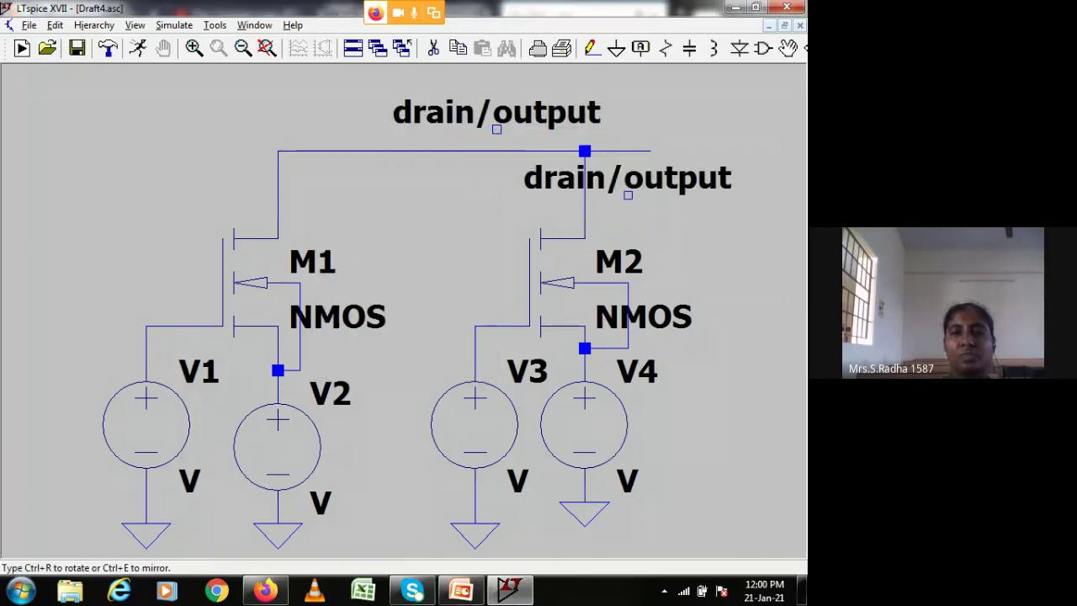
pyautogui.press('Escape')
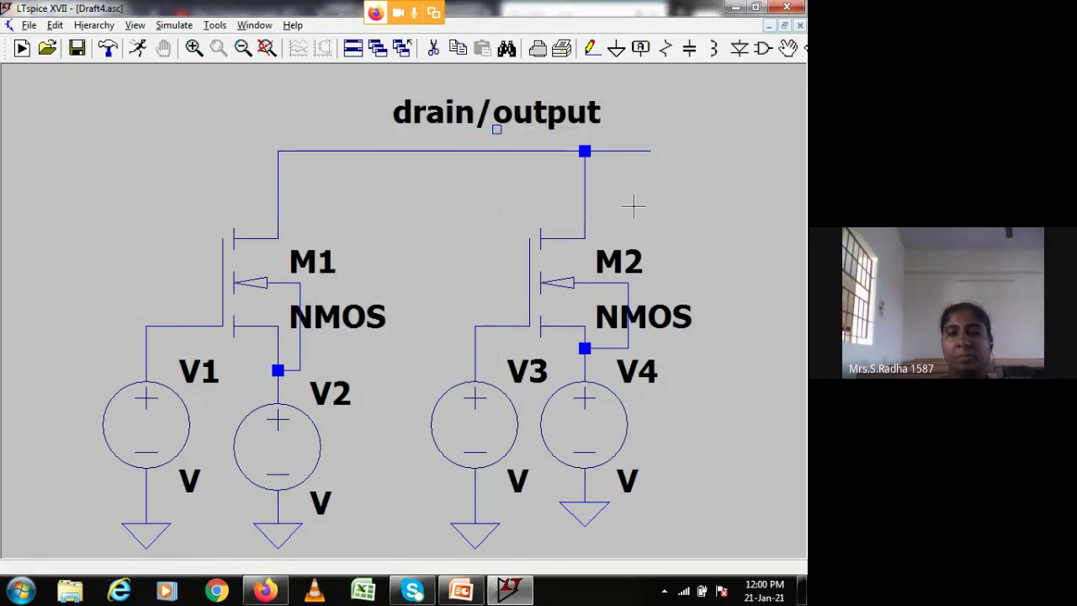
# - Create a net label named input and place it inside the V2 source symbol
pyautogui.click(640, 50)
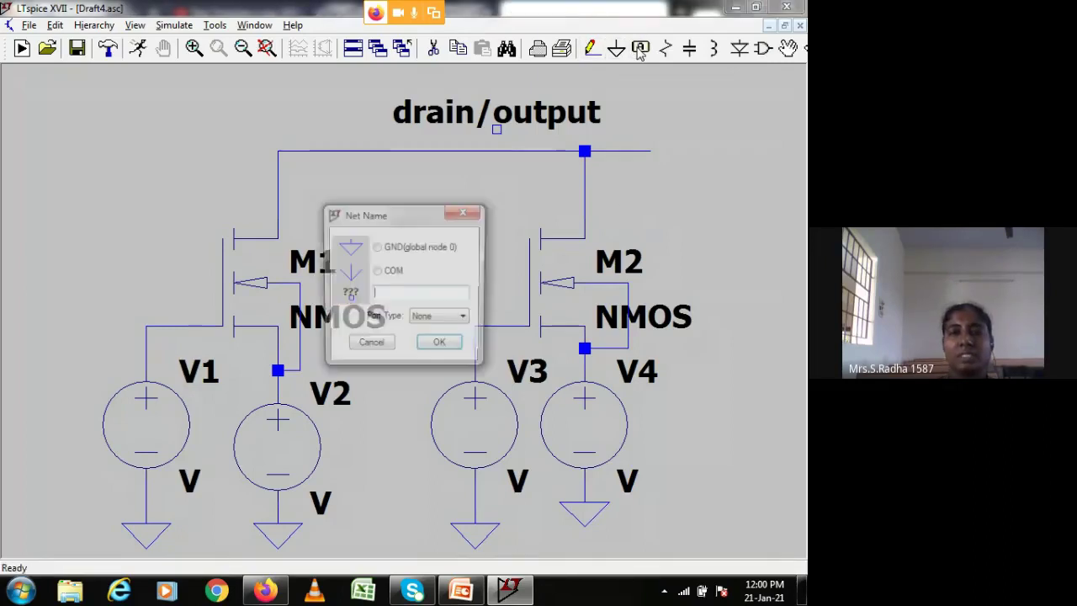
pyautogui.write('input')
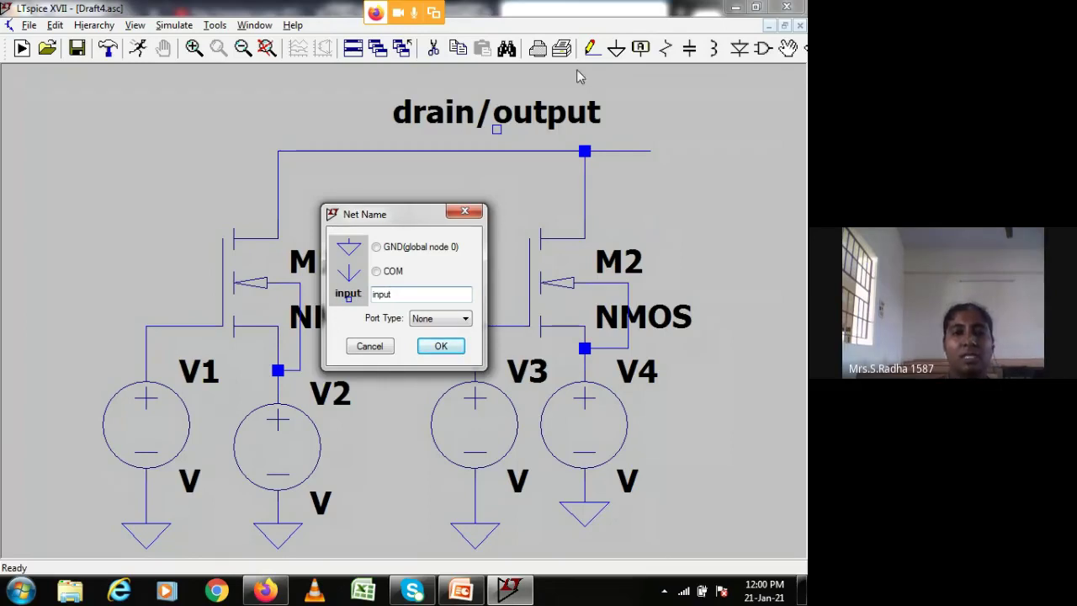
pyautogui.click(438, 346)
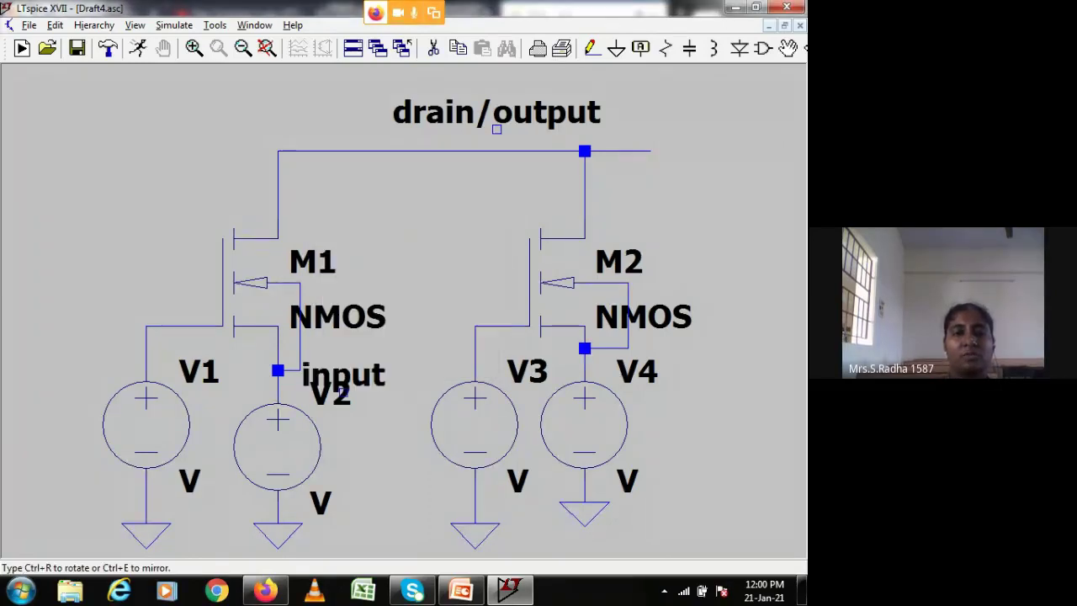
pyautogui.click(277, 456)
pyautogui.press('Escape')
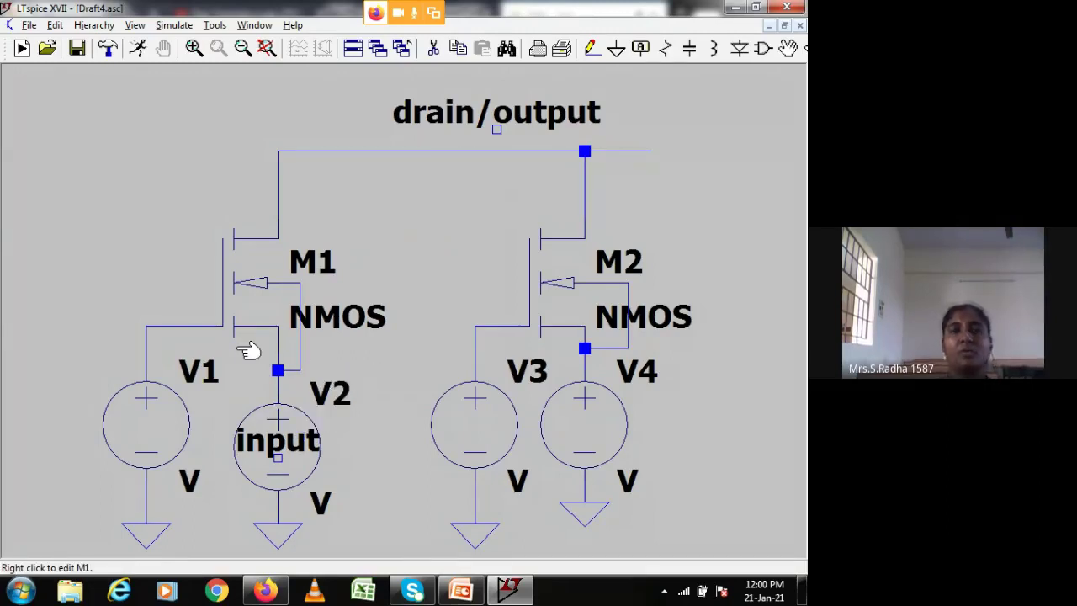
# - Set the DC value of voltage source V4 to 5 V
pyautogui.rightClick(610, 421)
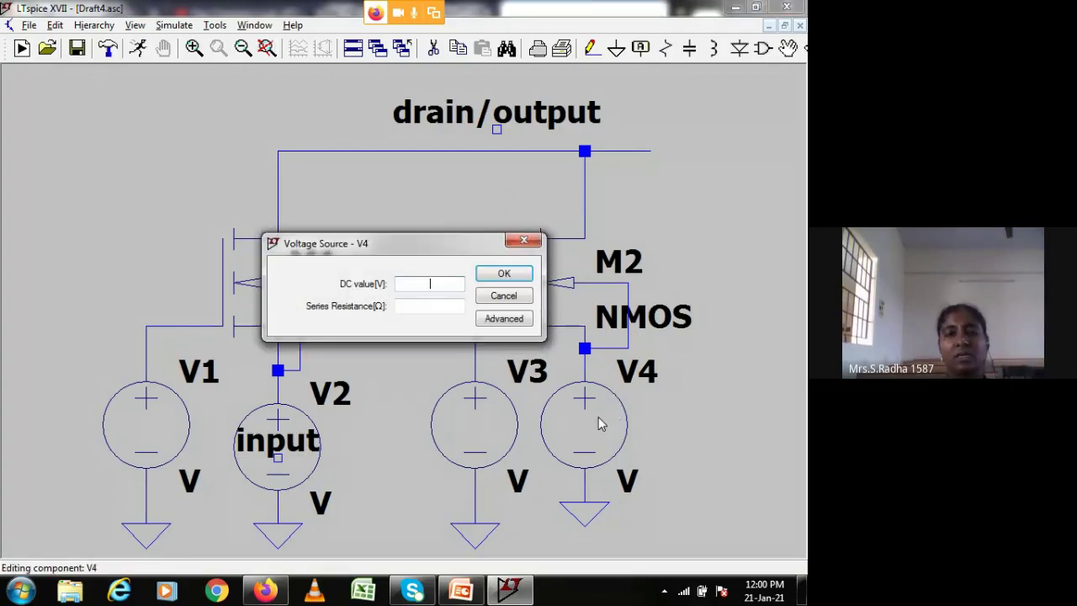
pyautogui.write('5')
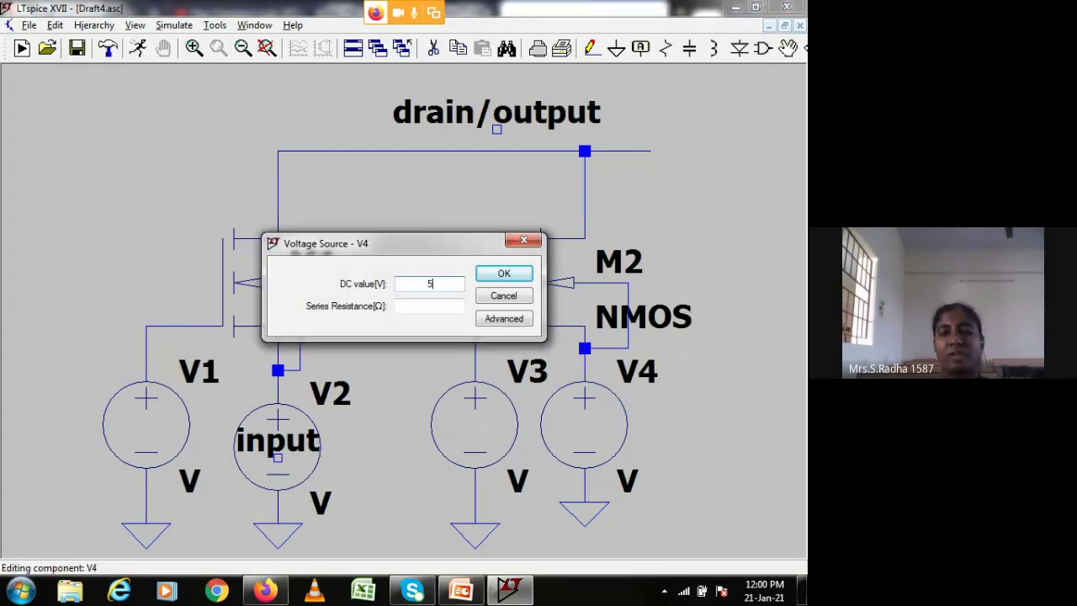
pyautogui.click(502, 276)
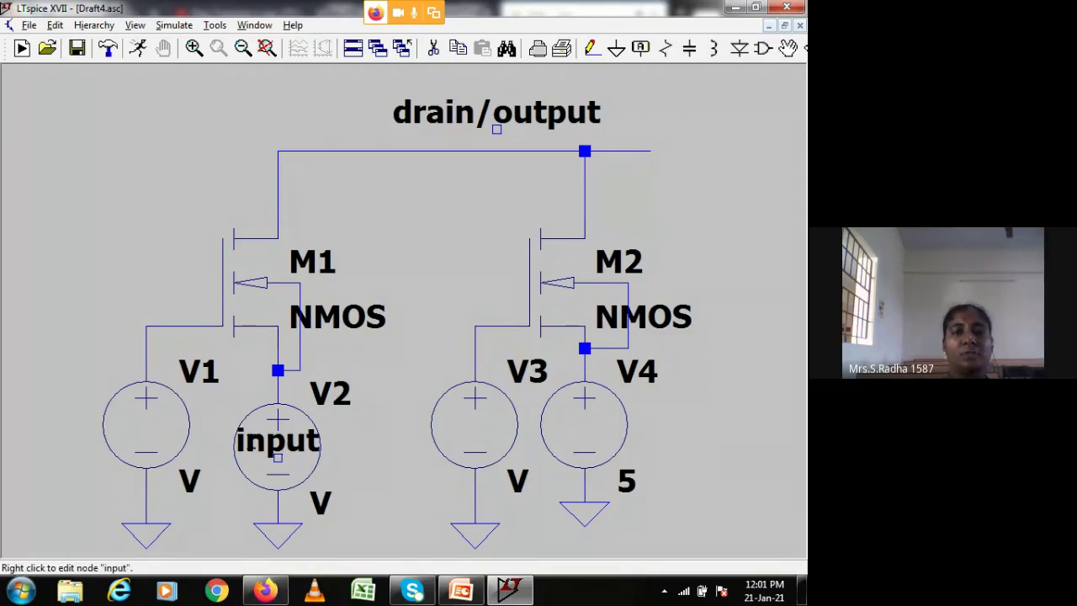
# - Make V2 a PULSE source with an initial voltage of 0, an on voltage of 5 and a delay of 0.5m
pyautogui.rightClick(313, 415)
pyautogui.click(508, 326)
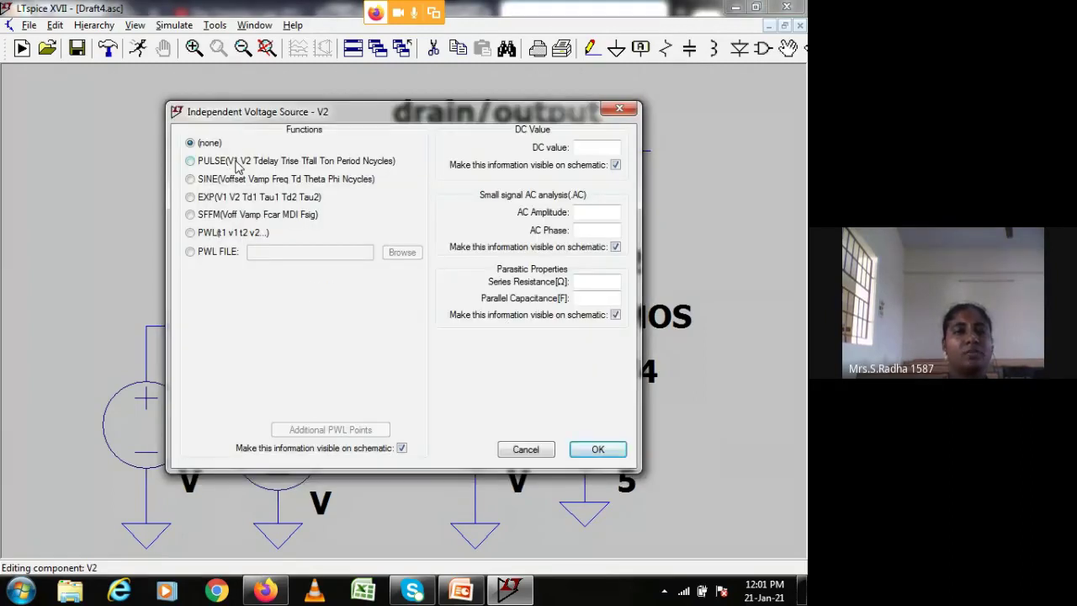
pyautogui.click(238, 164)
pyautogui.click(370, 286)
pyautogui.write('0')
pyautogui.click(366, 304)
pyautogui.write('5')
pyautogui.click(365, 323)
pyautogui.write('0.5m')
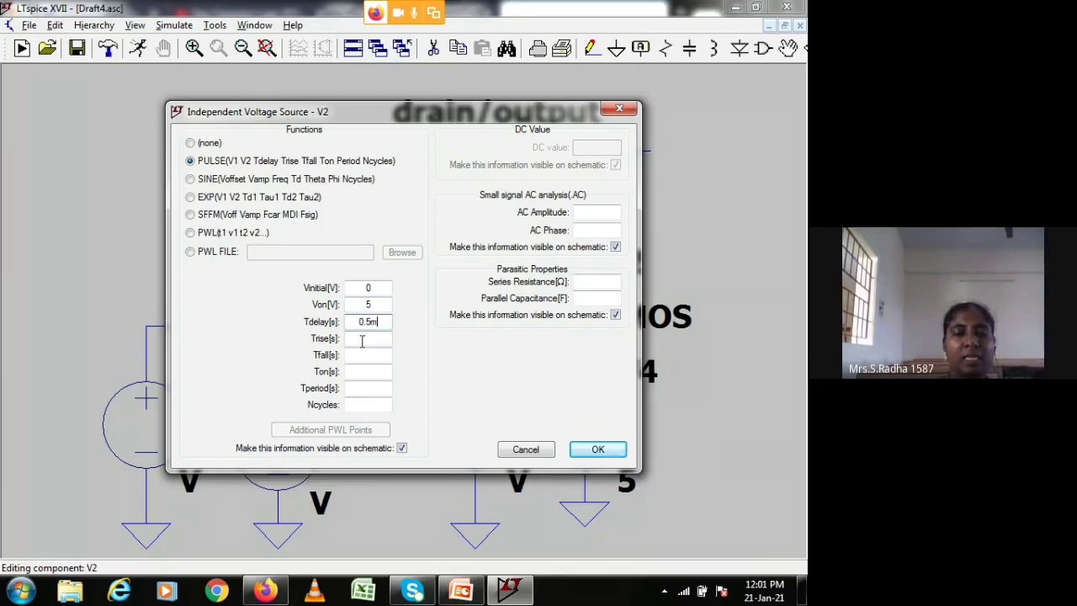
# - Give V2's pulse 1m rise and fall times, an on time of 8m and a period of 16m, and apply it
pyautogui.write('1m')
pyautogui.click(361, 355)
pyautogui.write('1m')
pyautogui.click(360, 370)
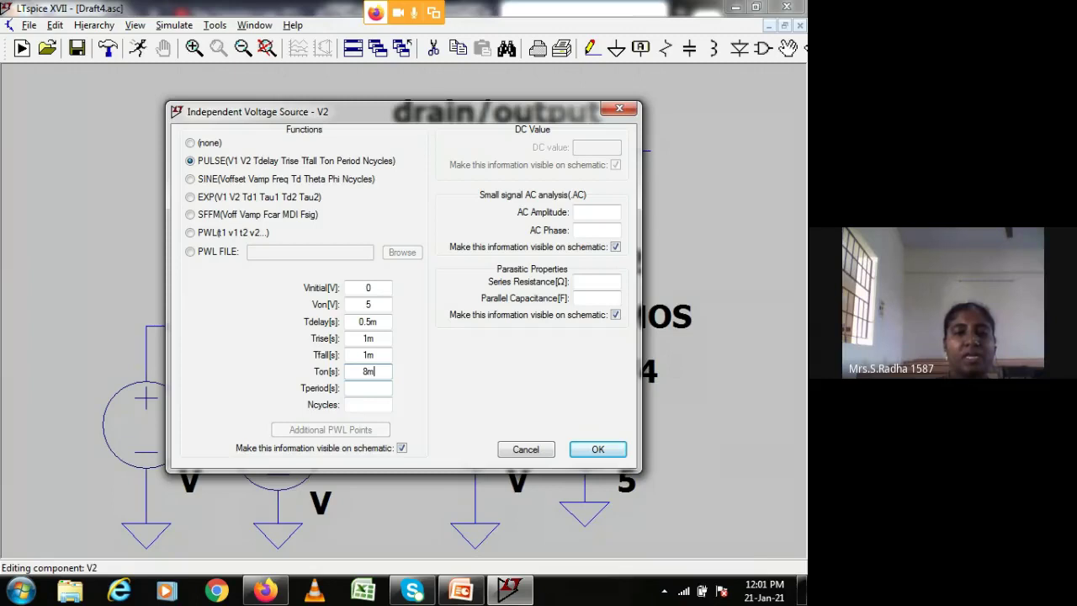
pyautogui.click(358, 390)
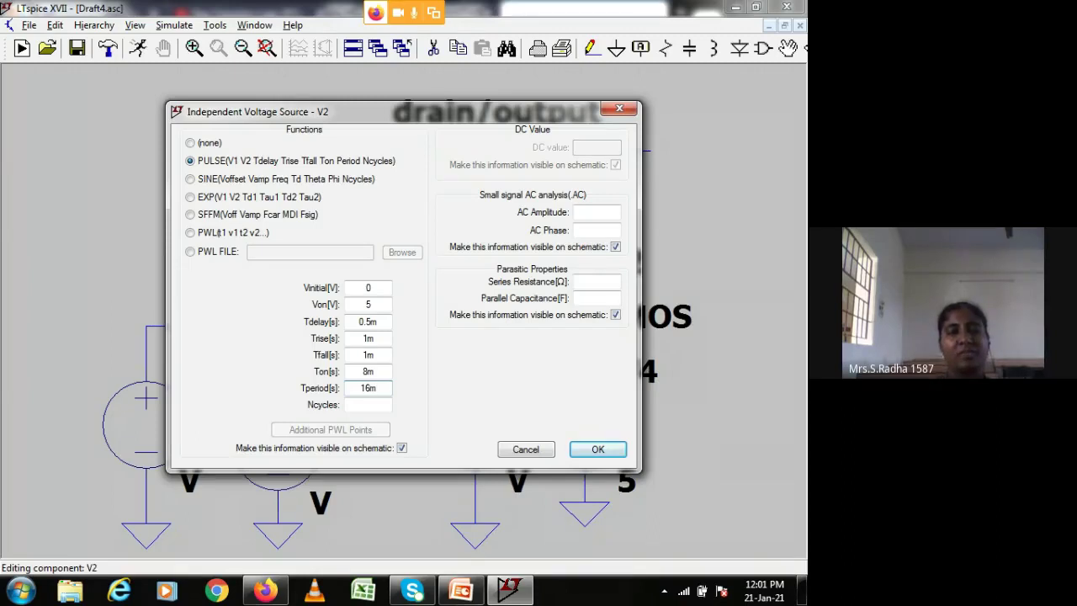
pyautogui.click(598, 449)
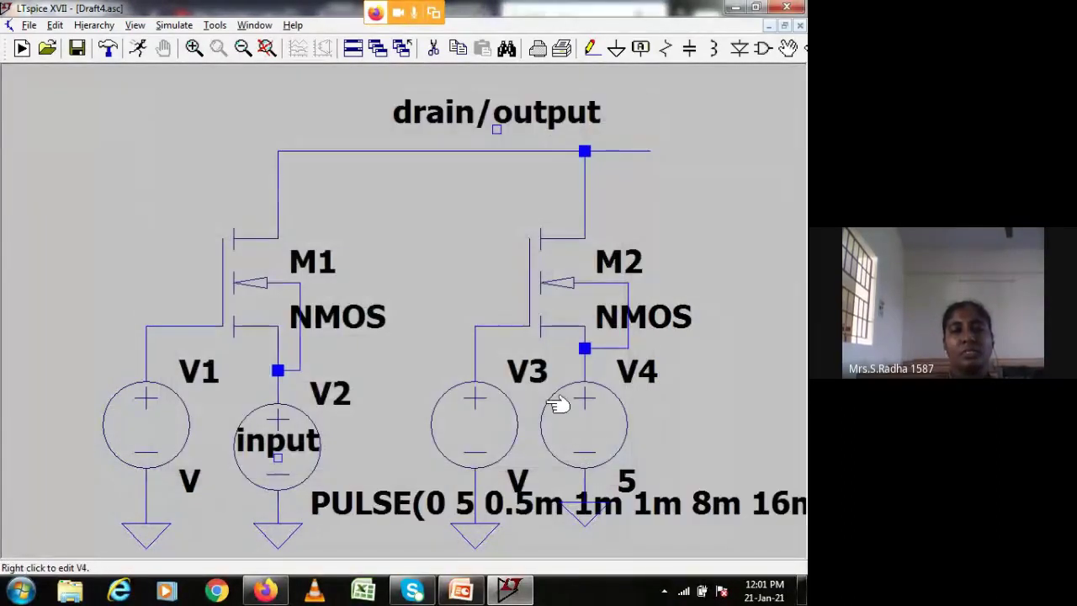
# - Define V3 as a PULSE source from 0 to 5 V with 0.5m delay, 1m rise and fall, 4m on time and 8m period
pyautogui.rightClick(492, 418)
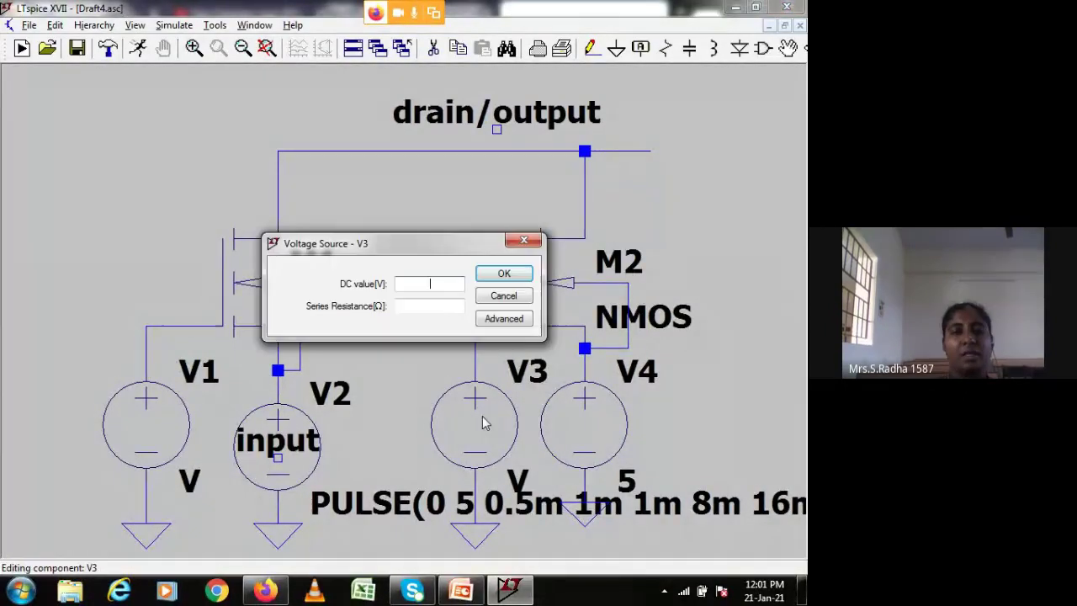
pyautogui.click(503, 319)
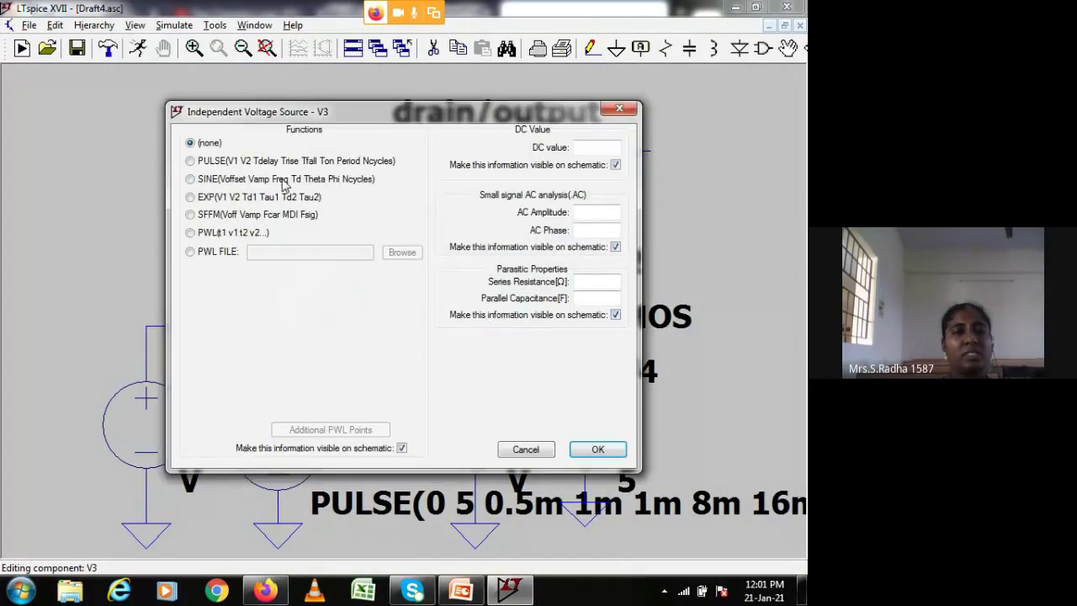
pyautogui.click(277, 167)
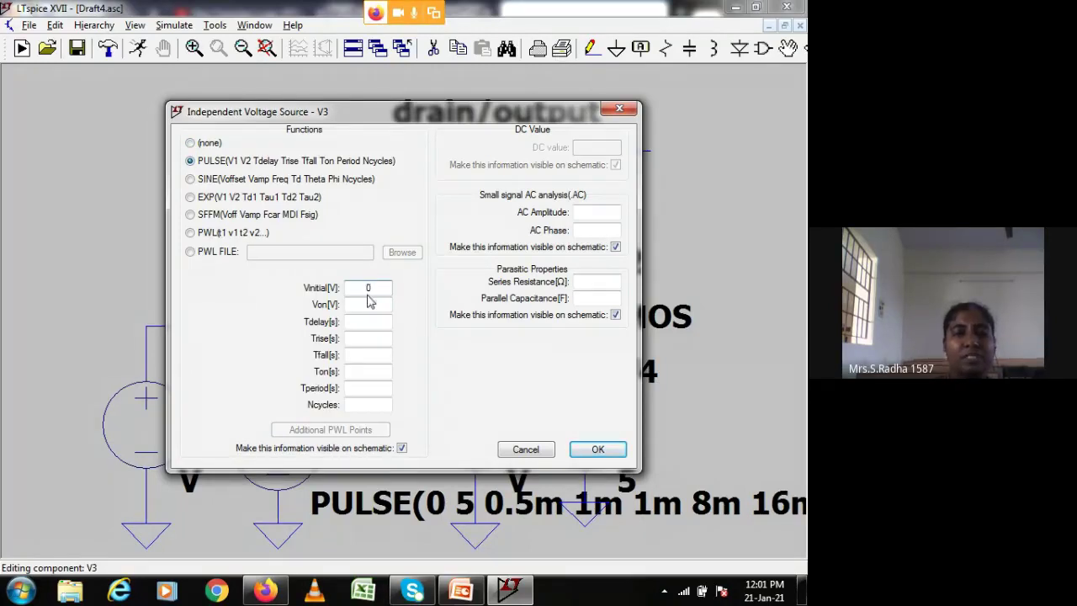
pyautogui.click(368, 305)
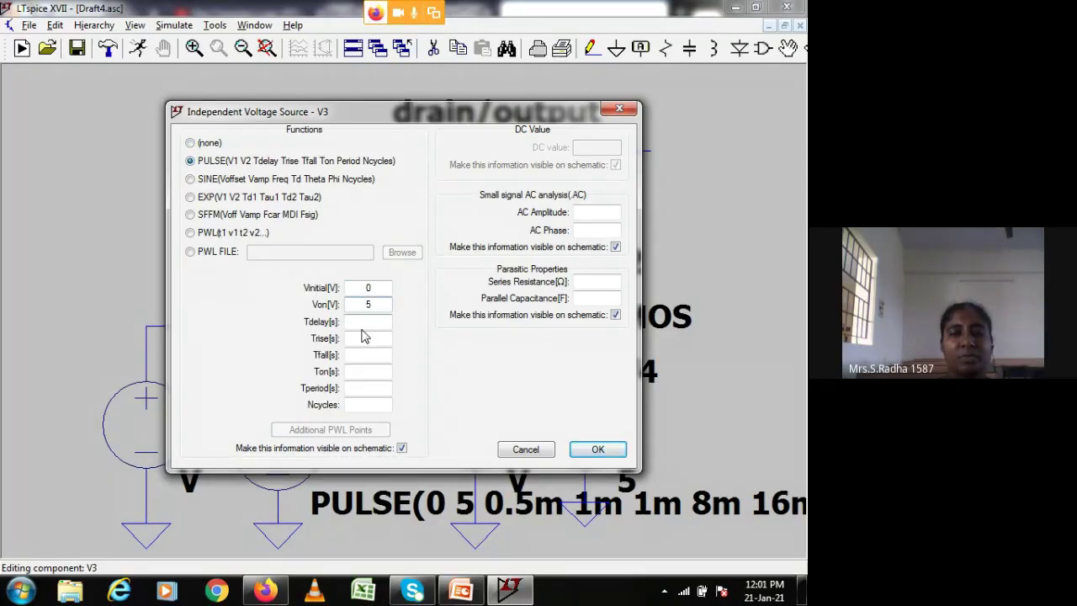
pyautogui.click(365, 323)
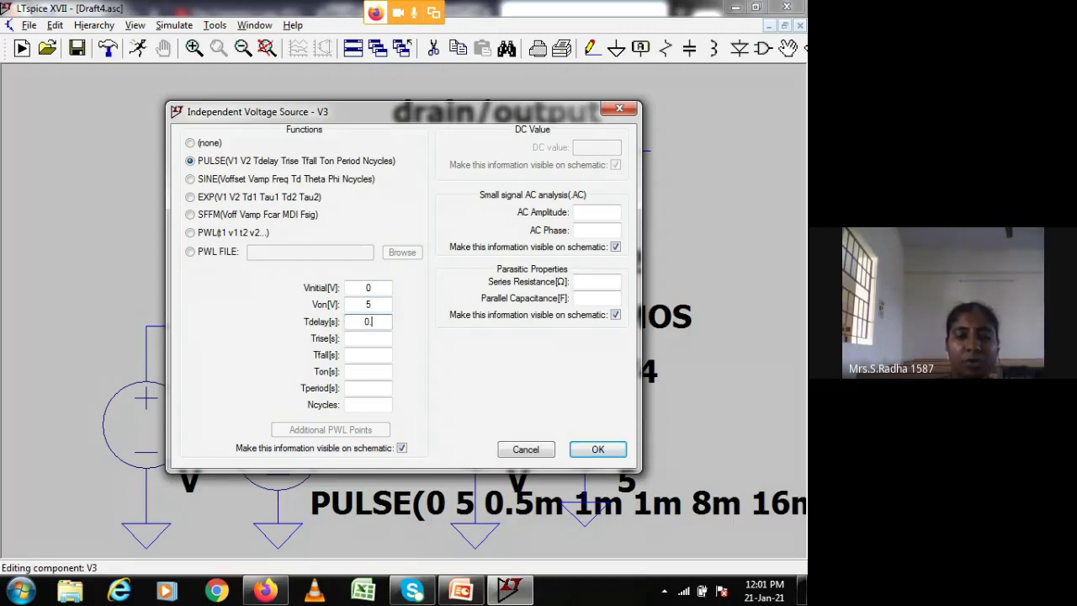
pyautogui.click(364, 354)
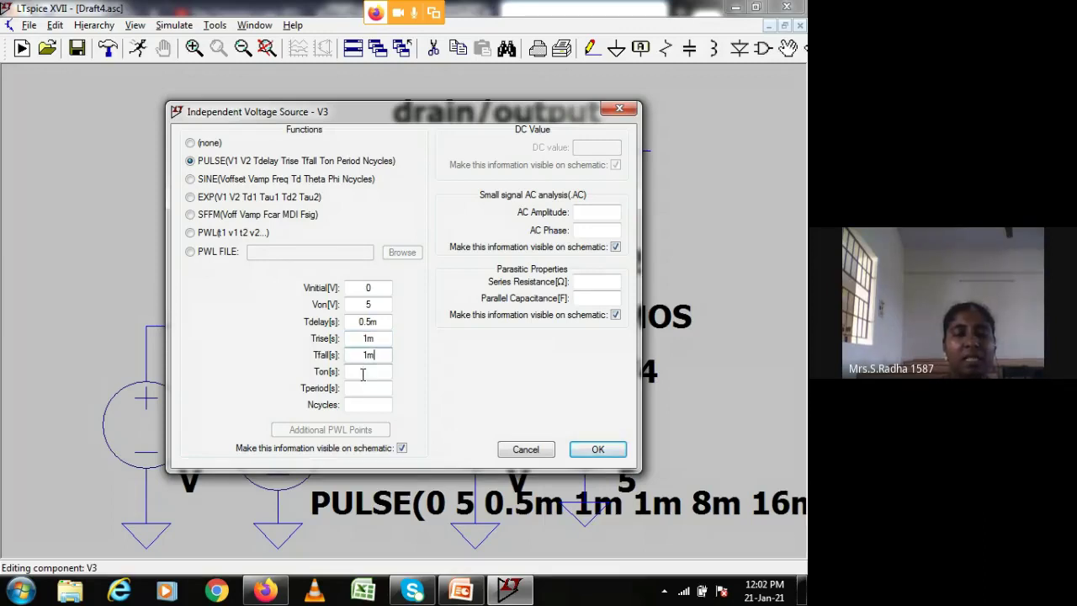
pyautogui.click(363, 374)
pyautogui.write('4m')
pyautogui.click(364, 387)
pyautogui.write('8m')
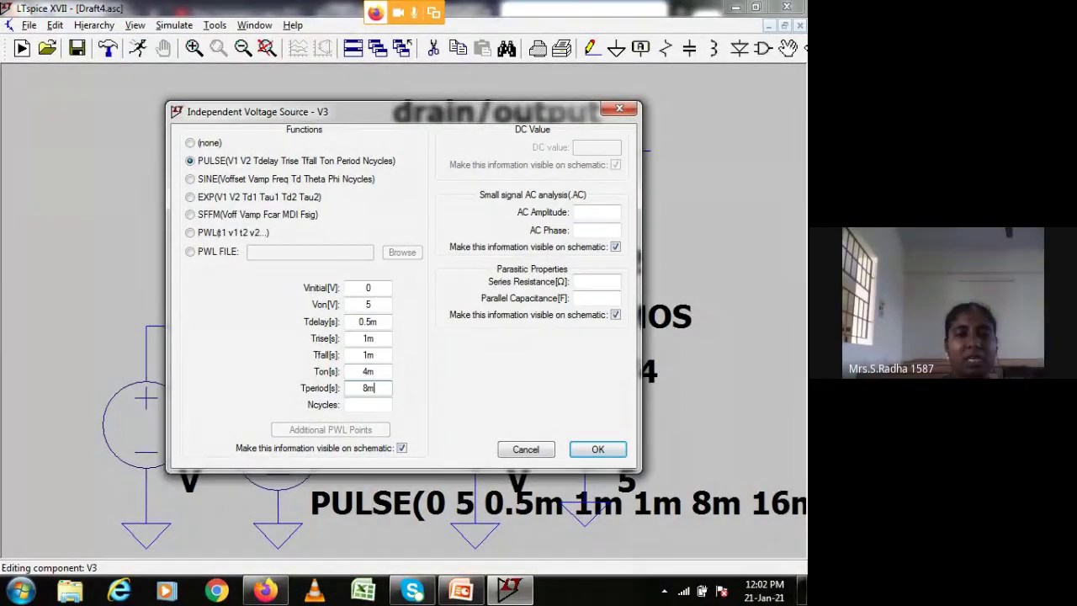
pyautogui.click(596, 449)
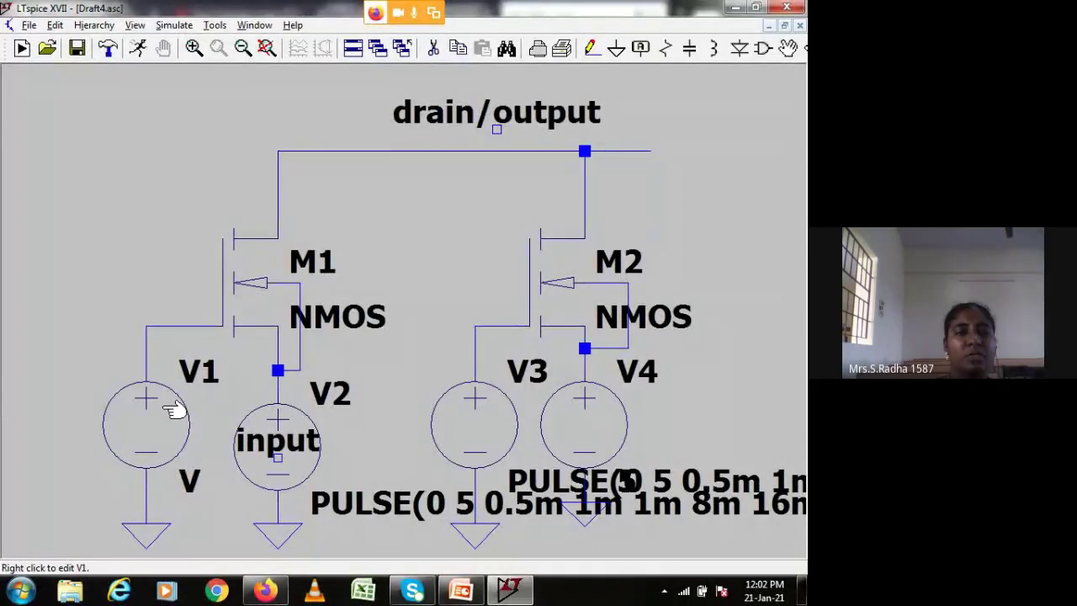
# - Make V1 a PULSE source with an initial voltage of 5, an on voltage of 0 and a delay of 0.5m
pyautogui.rightClick(172, 410)
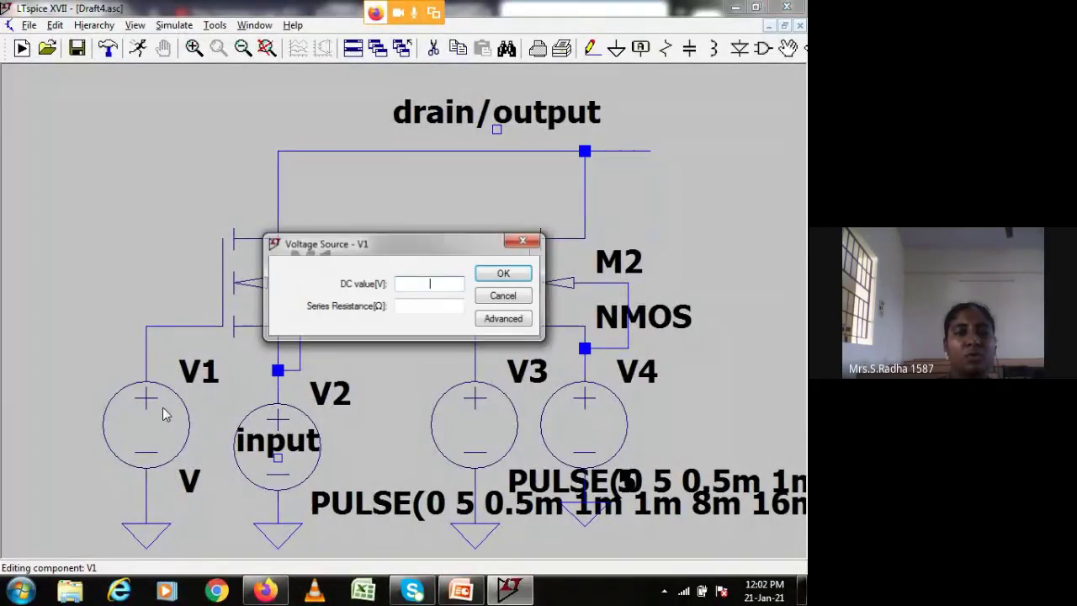
pyautogui.click(504, 319)
pyautogui.click(259, 161)
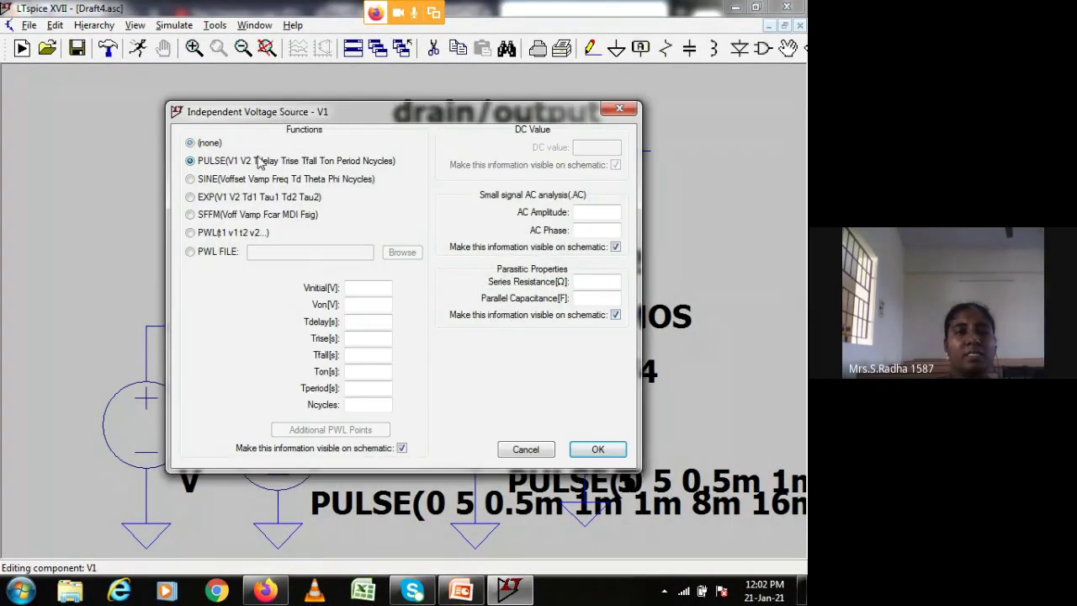
pyautogui.click(358, 289)
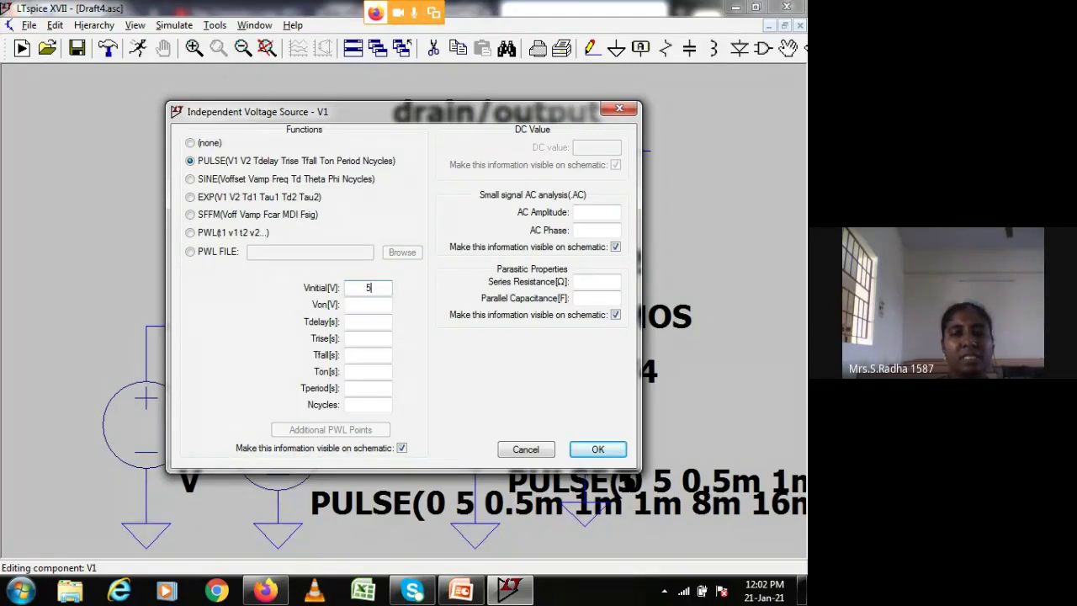
pyautogui.write('0')
pyautogui.click(359, 321)
pyautogui.write('0.5m')
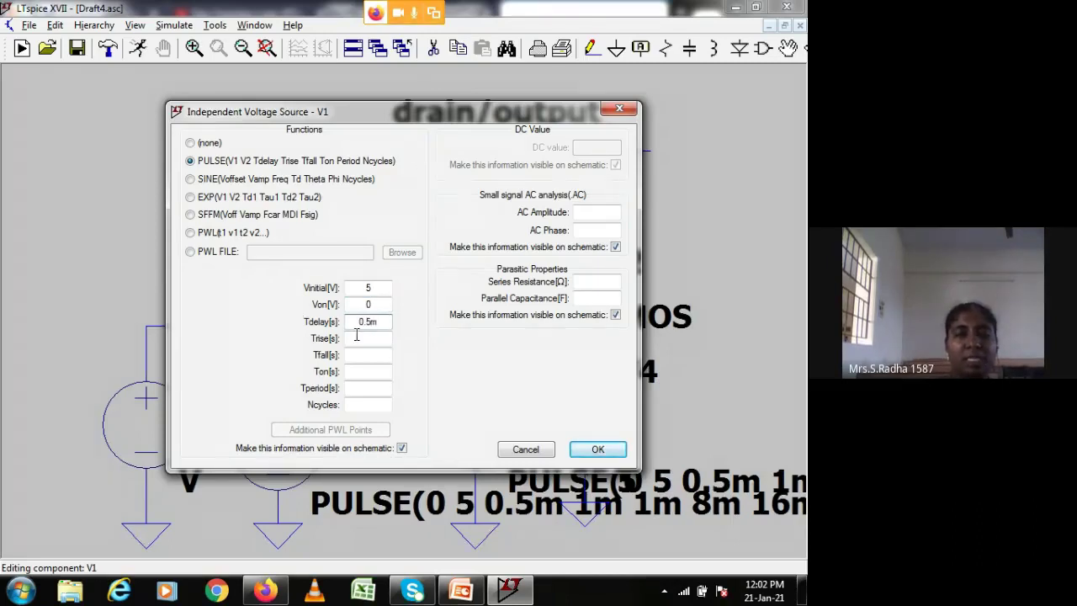
# - Give V1's pulse 1m rise and fall times, an on time of 4m and a period of 8m, and apply it
pyautogui.write('1m')
pyautogui.click(357, 355)
pyautogui.write('1')
pyautogui.click(357, 372)
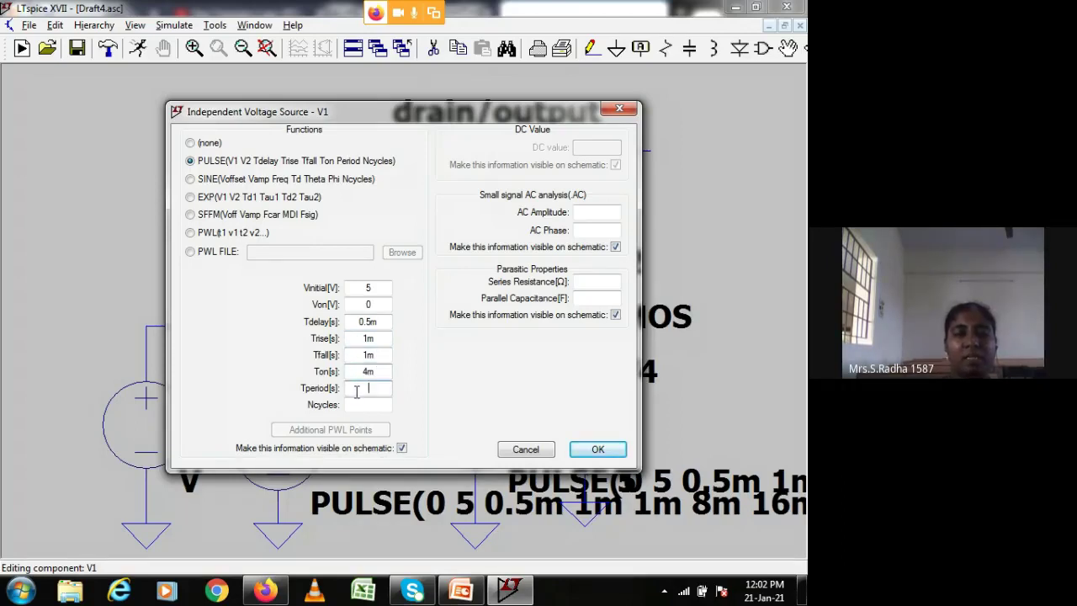
pyautogui.write('8m')
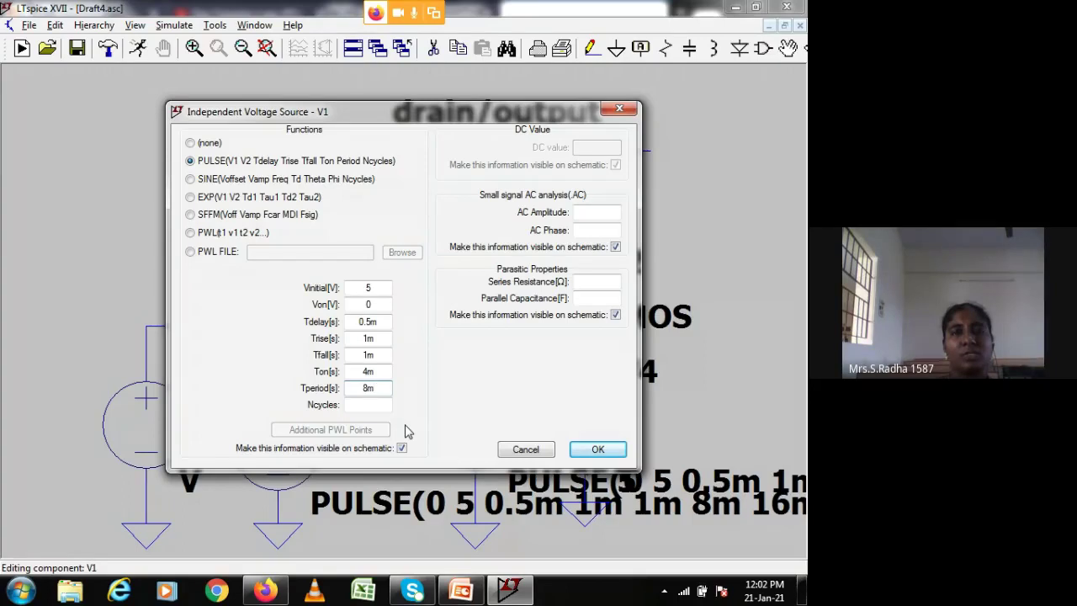
pyautogui.click(583, 450)
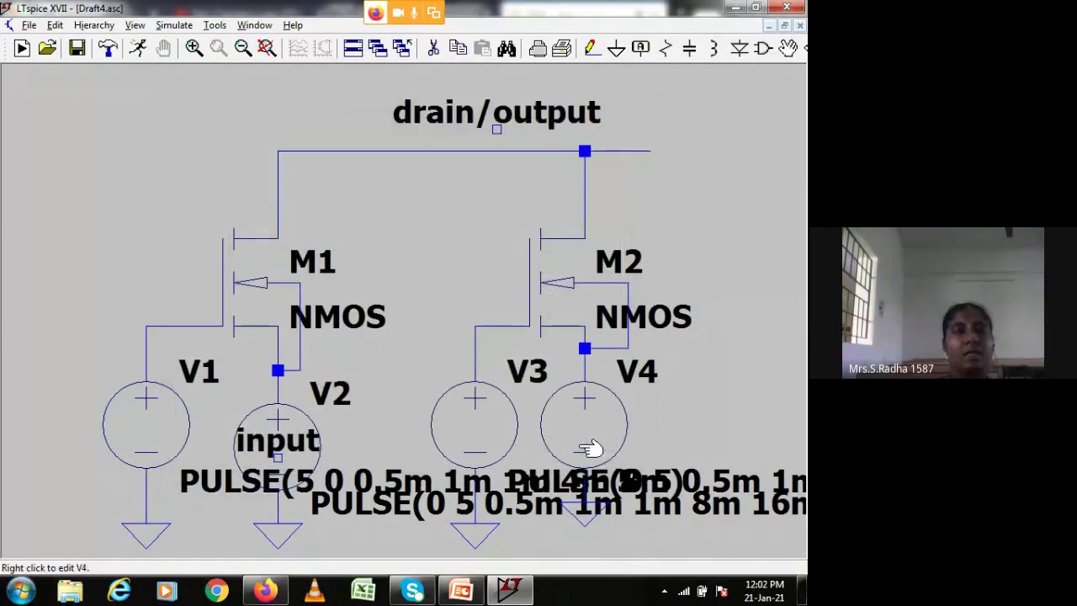
# - Set up a transient analysis with a 16m stop time and place its .tran directive above M1, beside the drain wire
pyautogui.click(175, 25)
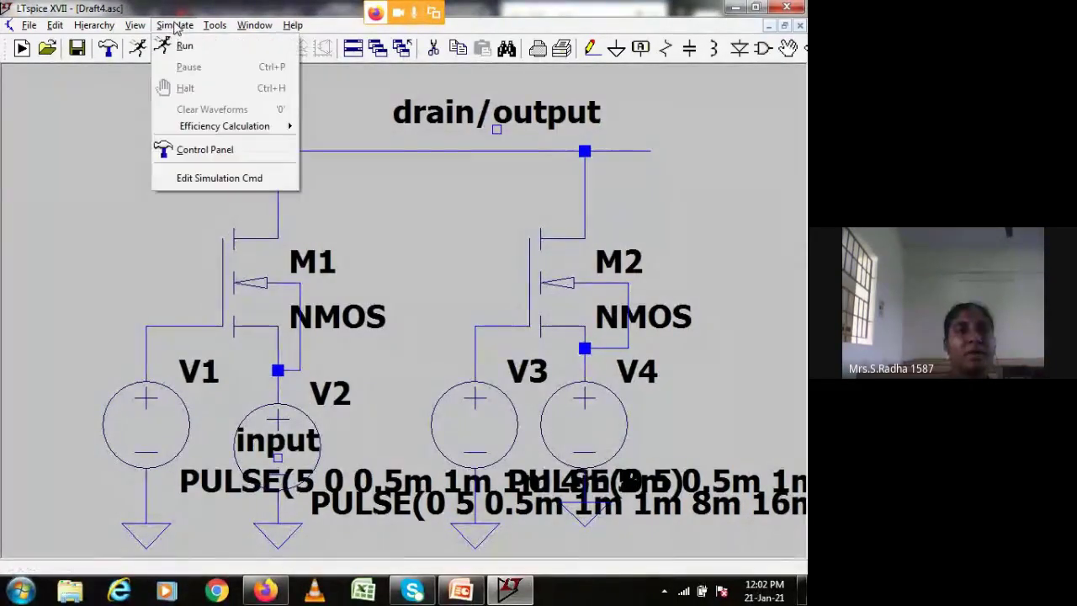
pyautogui.click(232, 179)
pyautogui.click(523, 221)
pyautogui.write('16m')
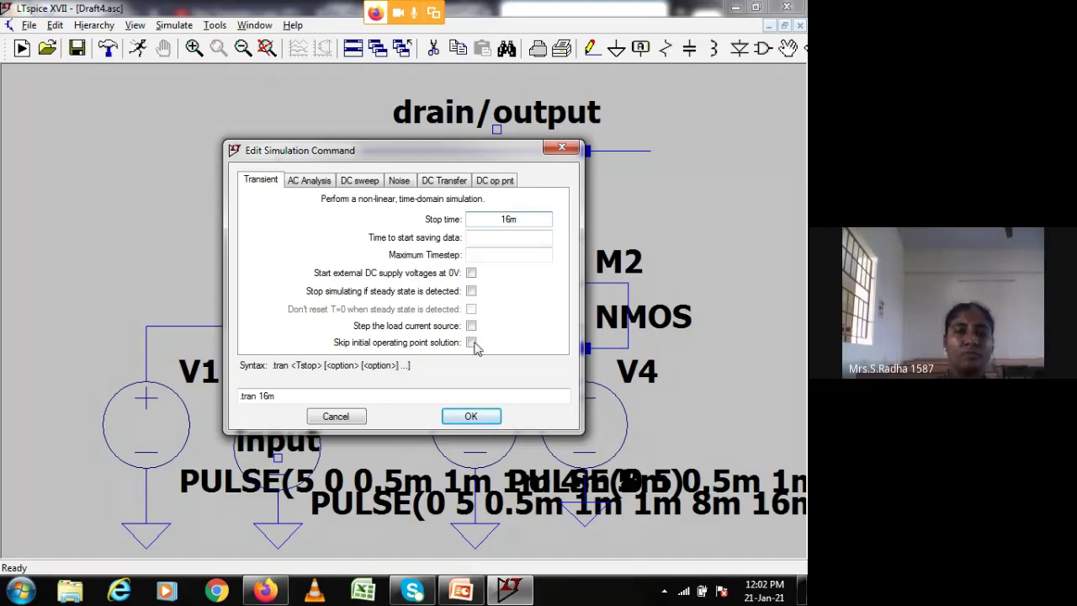
pyautogui.click(469, 416)
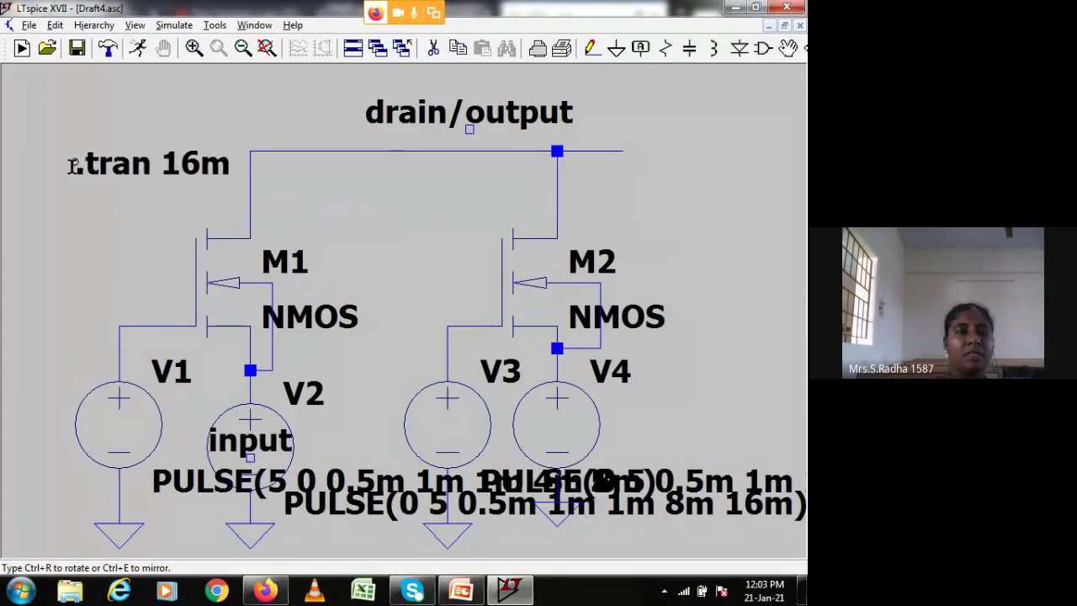
pyautogui.click(74, 164)
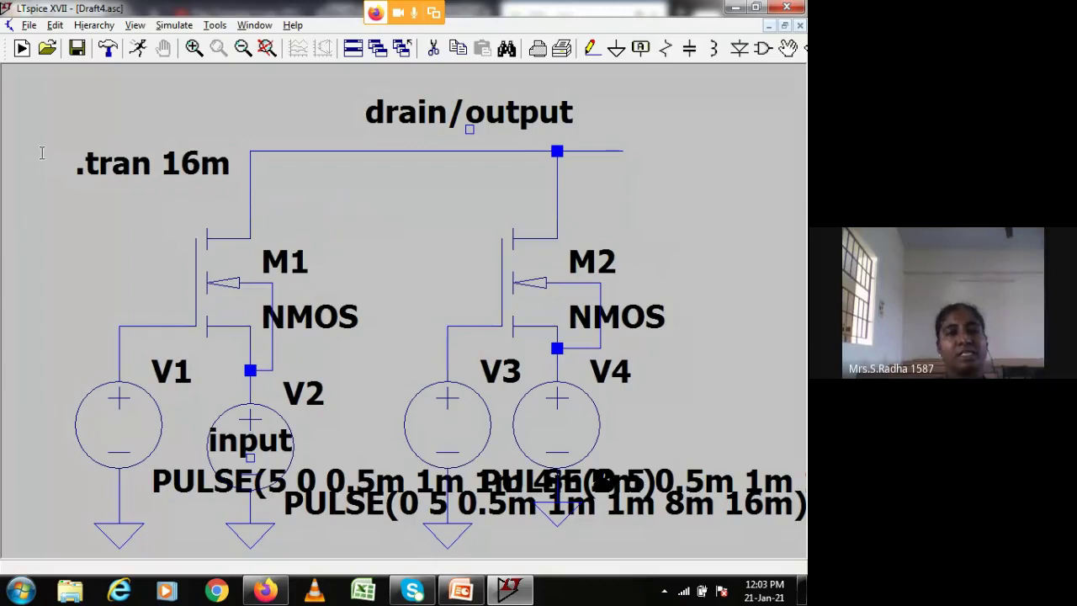
# - Run the transient simulation and tile the schematic and waveform windows vertically
pyautogui.click(137, 48)
pyautogui.click(238, 26)
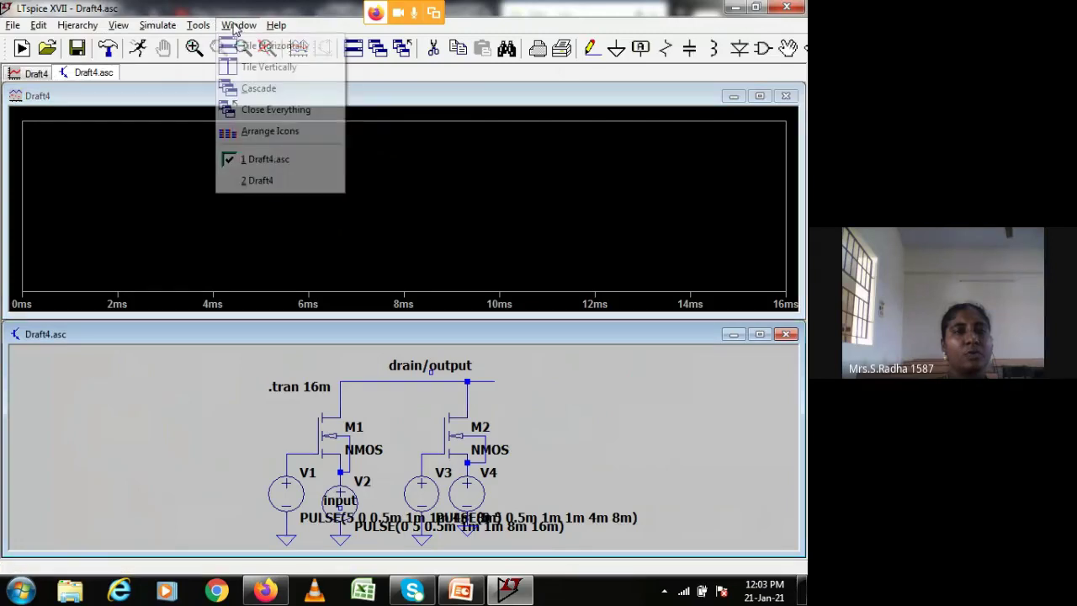
pyautogui.click(250, 67)
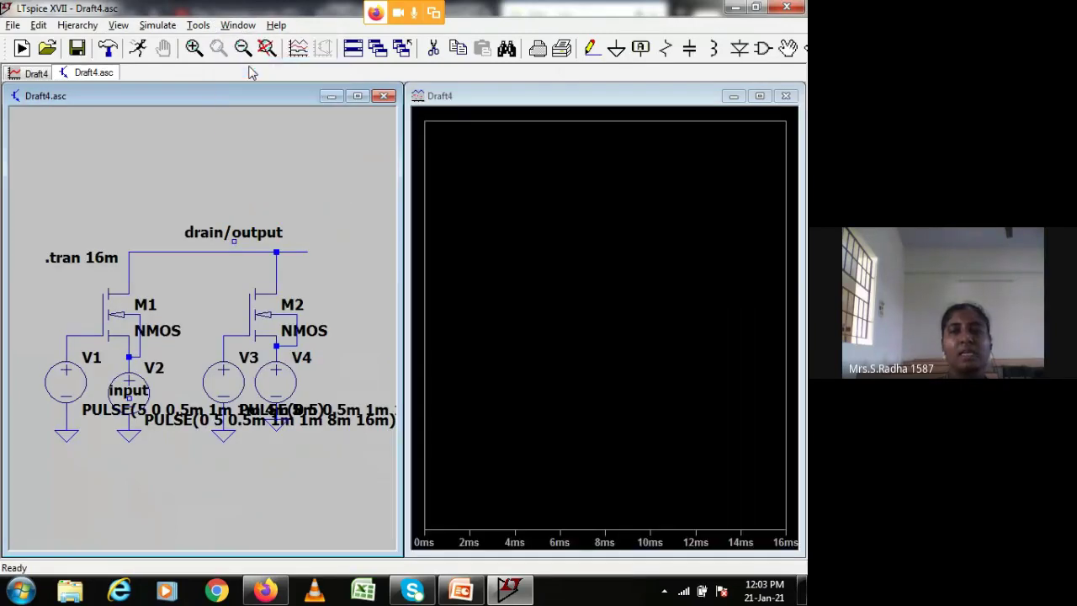
# - Add two more plot panes to the waveform window for separate input and output traces
pyautogui.rightClick(507, 188)
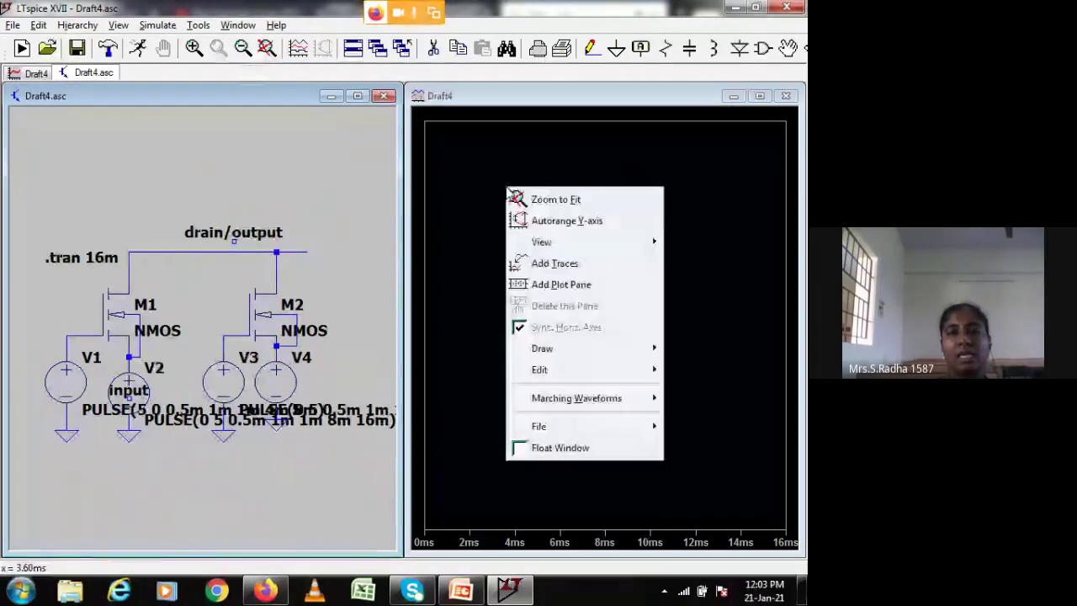
pyautogui.click(553, 289)
pyautogui.rightClick(548, 283)
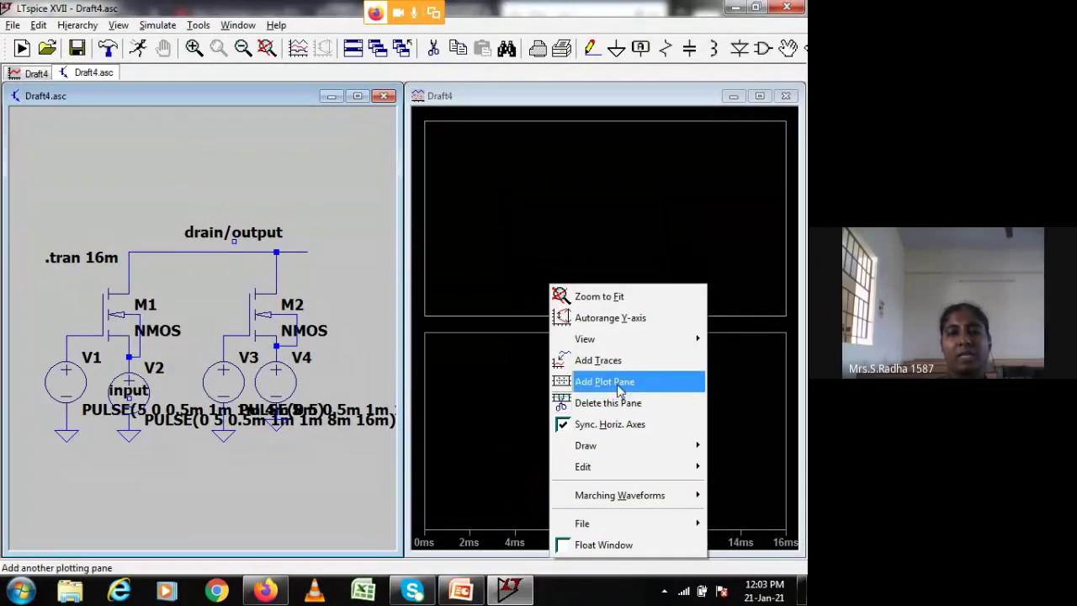
pyautogui.click(620, 383)
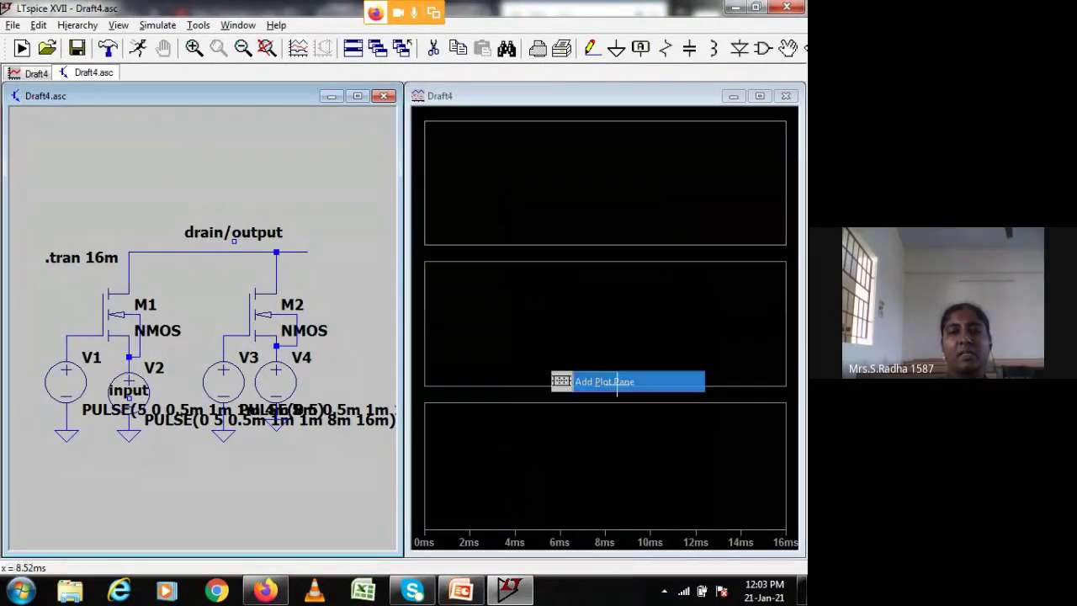
# - Rerun the simulation and plot the voltage of the wire between V3 and M2's gate in the first plot pane
pyautogui.click(582, 183)
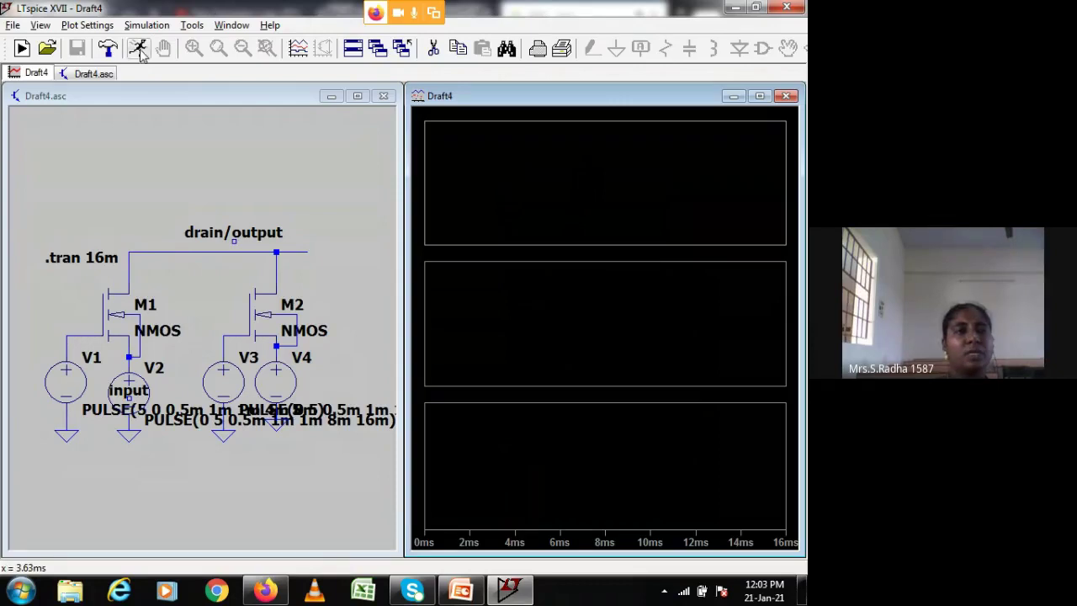
pyautogui.click(138, 48)
pyautogui.click(220, 229)
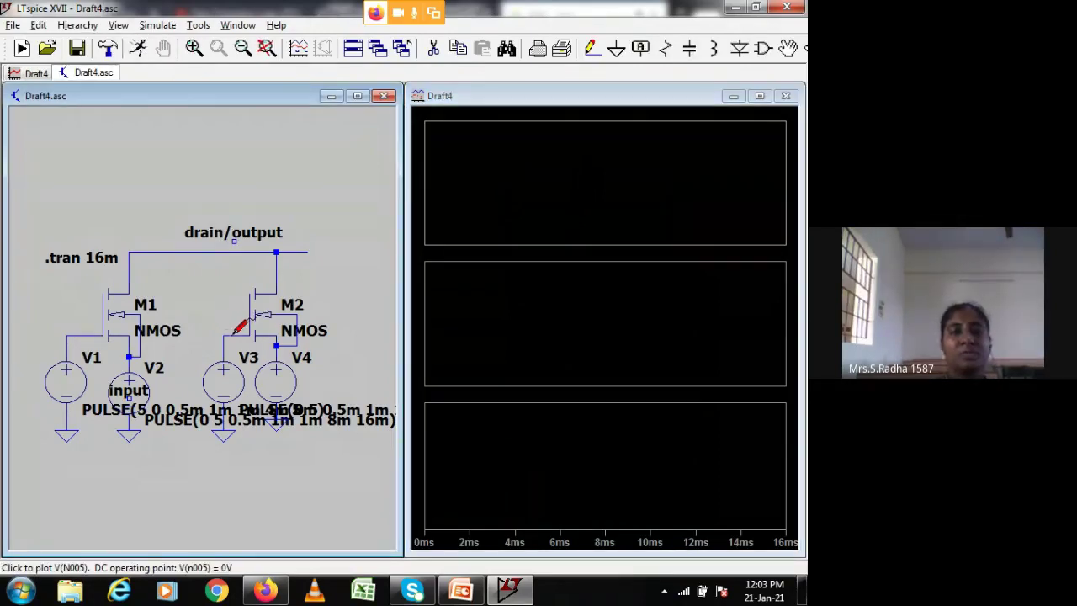
pyautogui.click(239, 327)
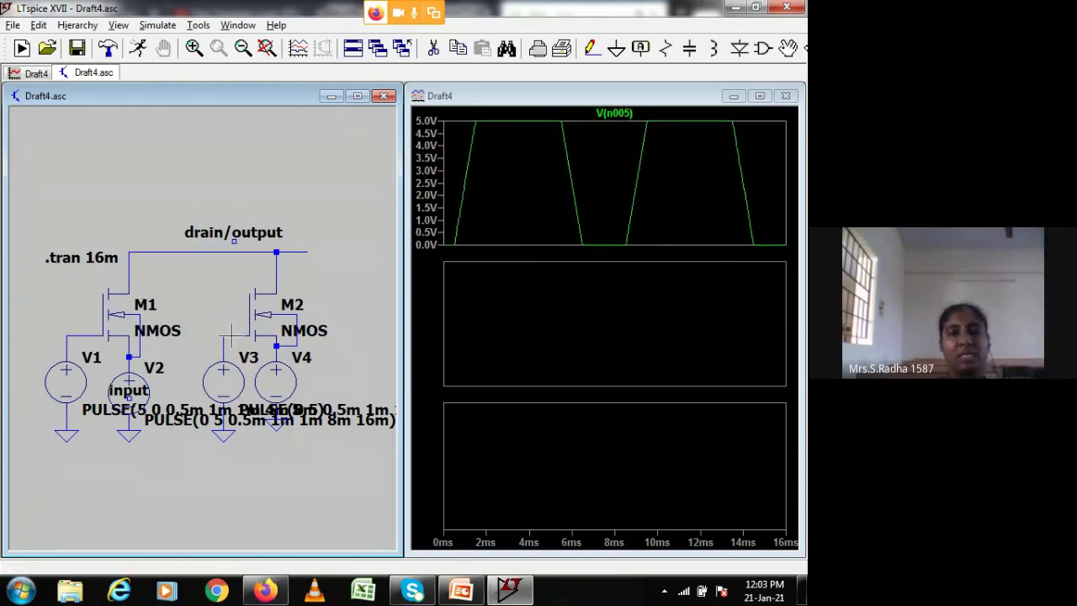
# - Rerun the simulation and plot the voltage at the node between M1's source and V2 in the second plot pane
pyautogui.click(519, 315)
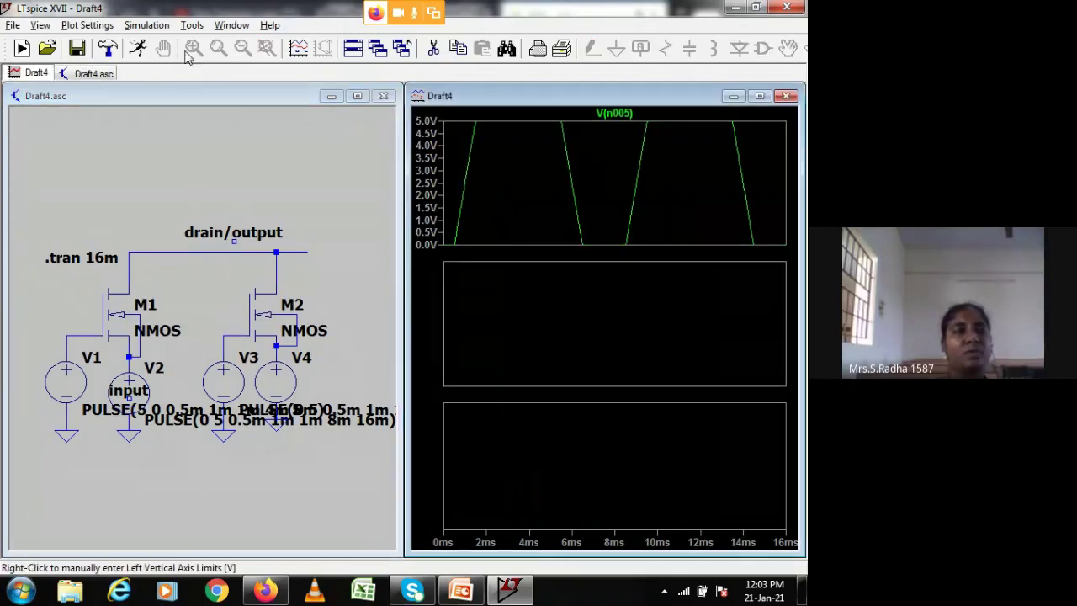
pyautogui.click(138, 49)
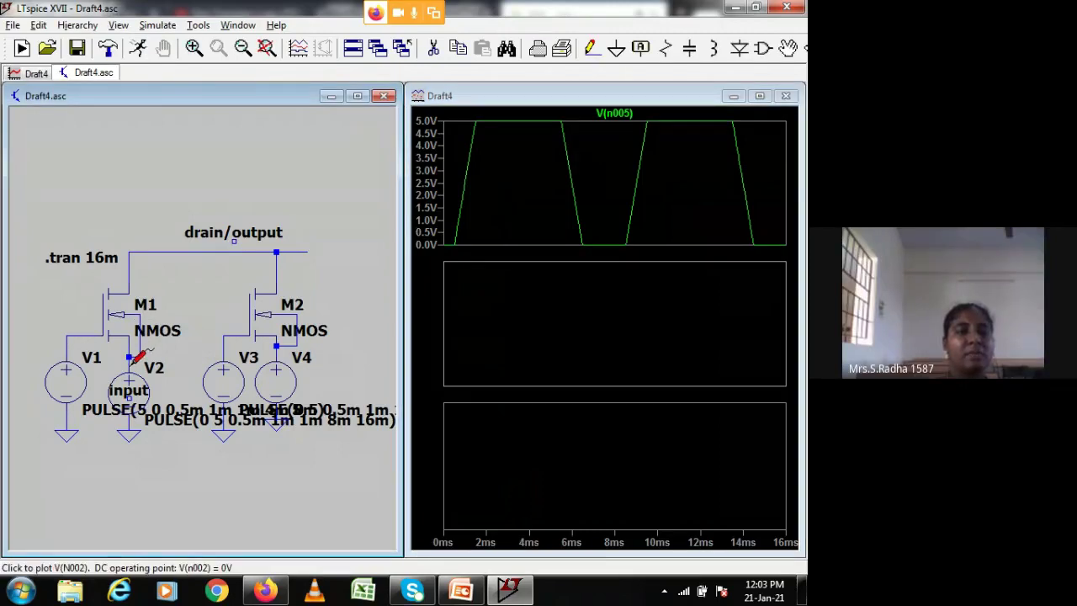
pyautogui.click(135, 358)
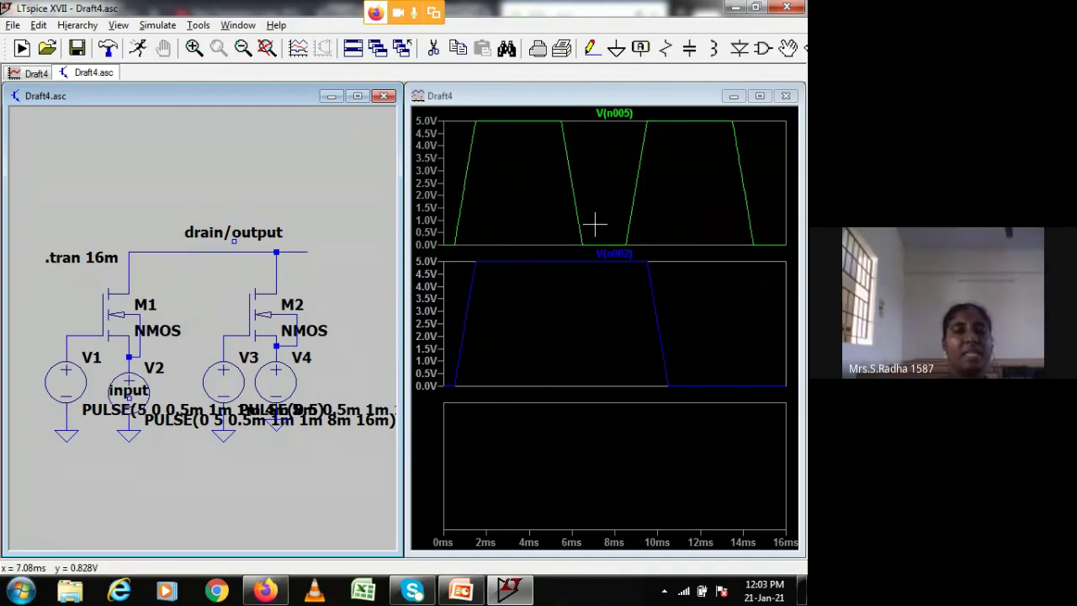
# - Rerun the simulation and plot the voltage of the shared drain/output wire in the third plot pane
pyautogui.click(523, 471)
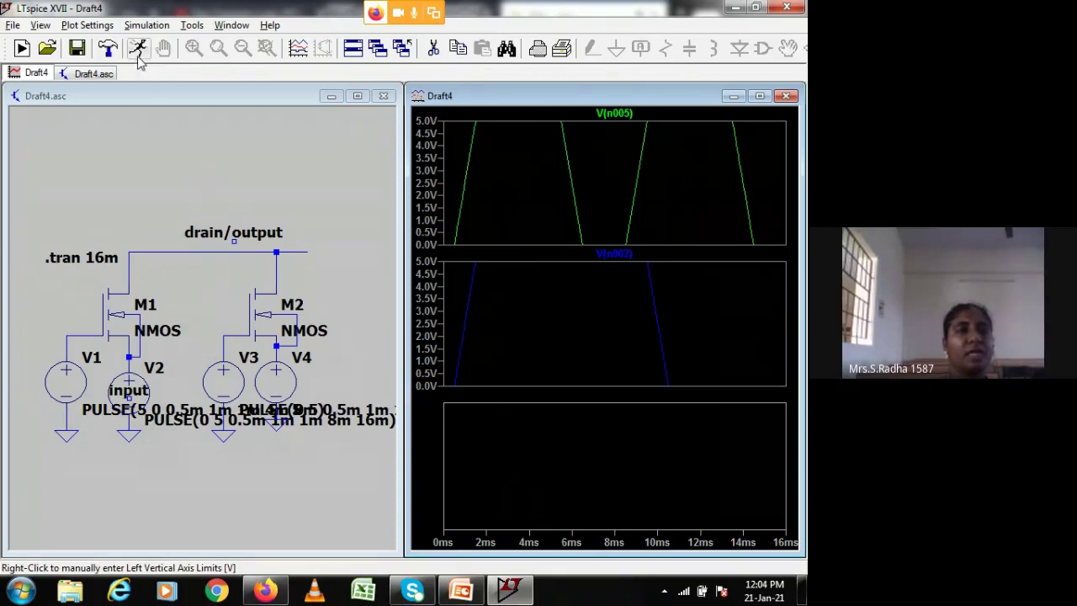
pyautogui.click(137, 49)
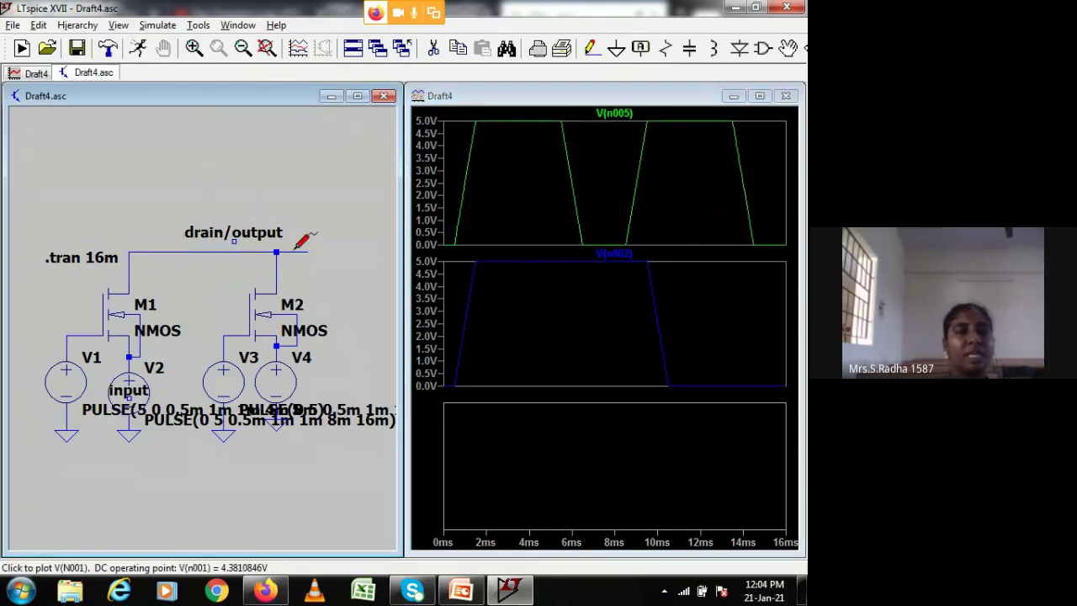
pyautogui.click(301, 246)
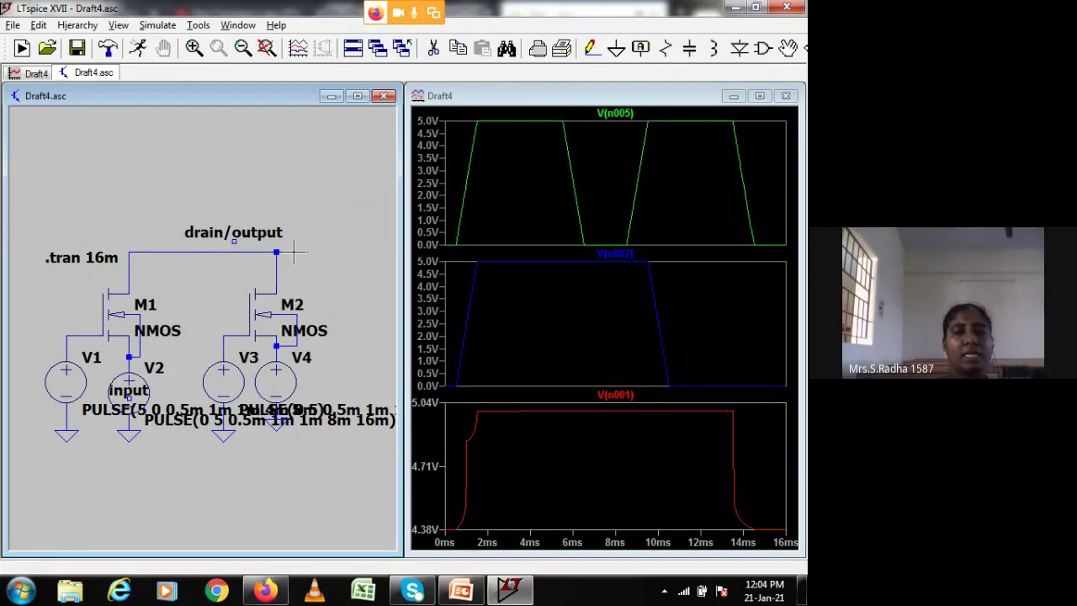
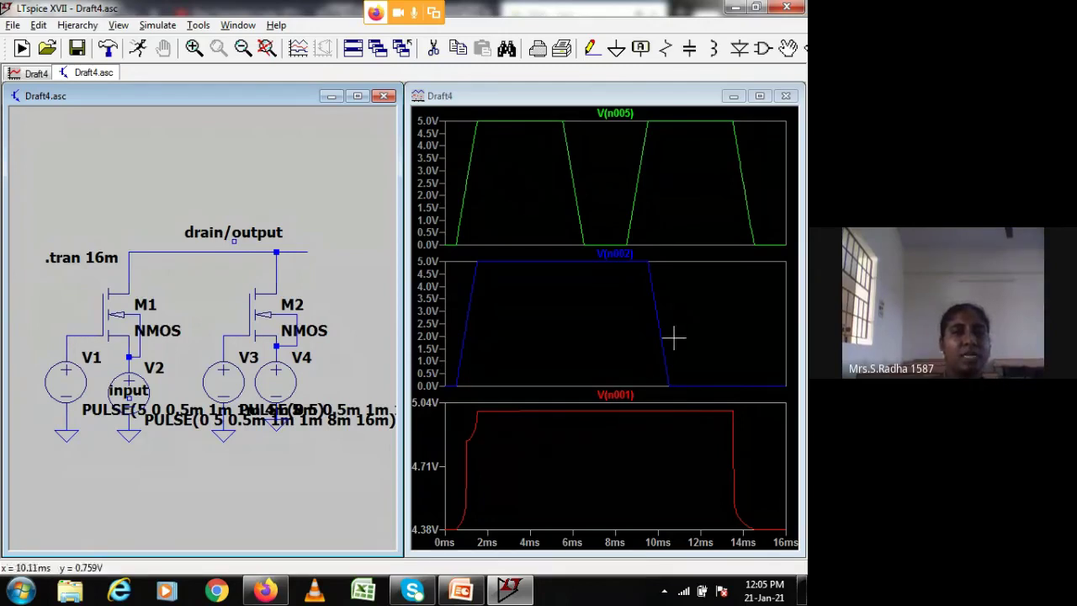
pyautogui.click(262, 593)
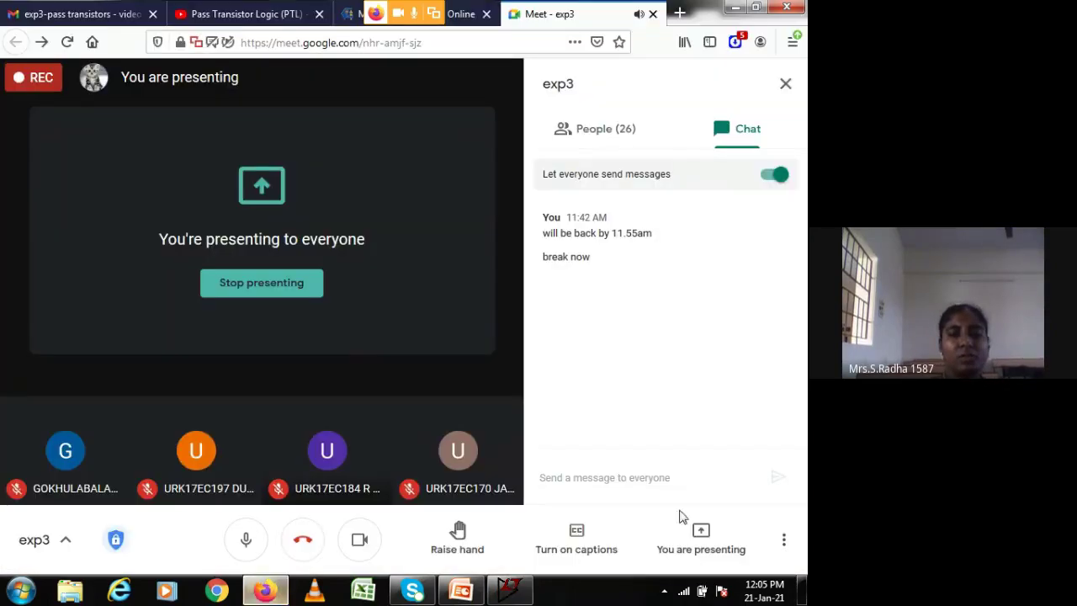
pyautogui.click(783, 539)
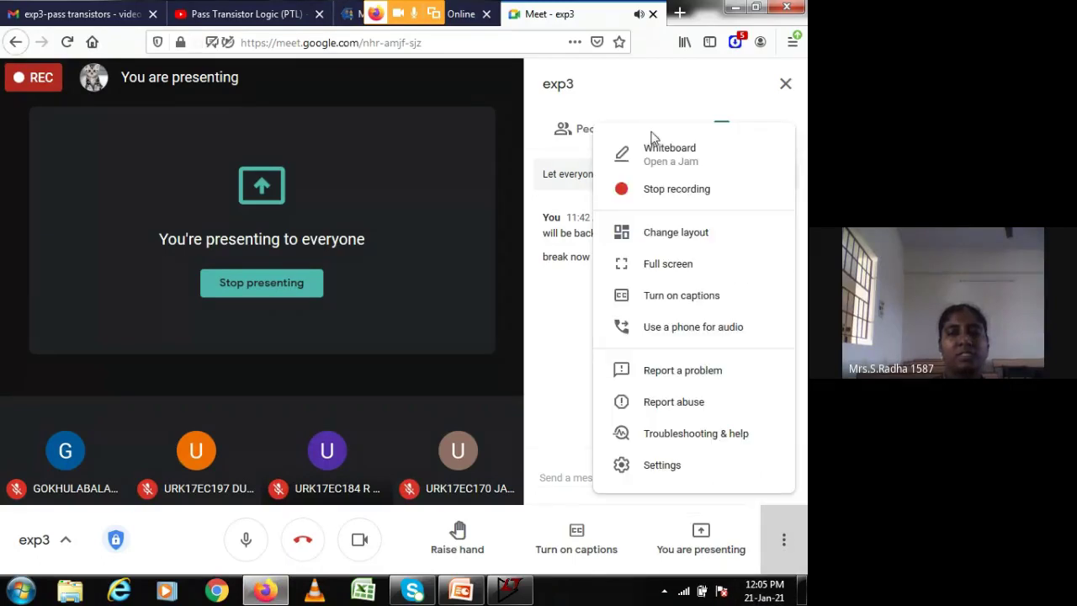